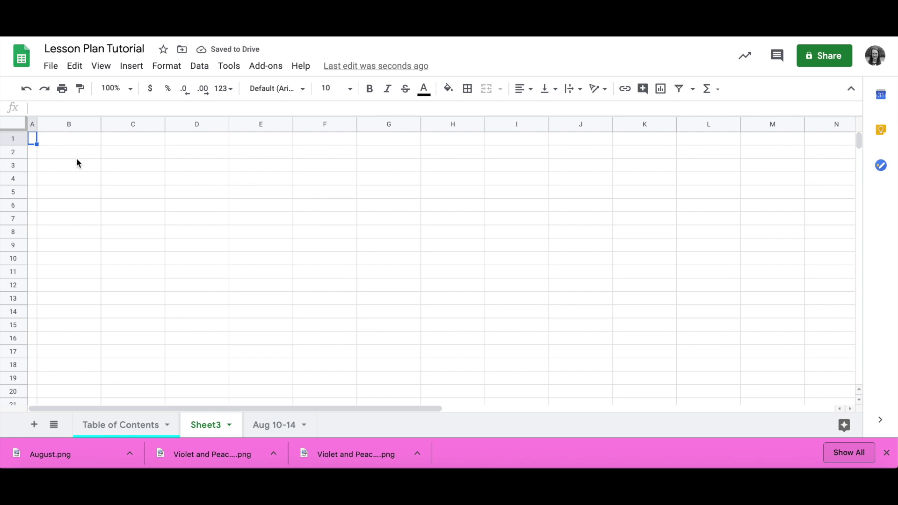
- Enter the weekday headings Sunday in B4 and Monday in C4
{"action": "left_click", "coordinate": [81, 178]}
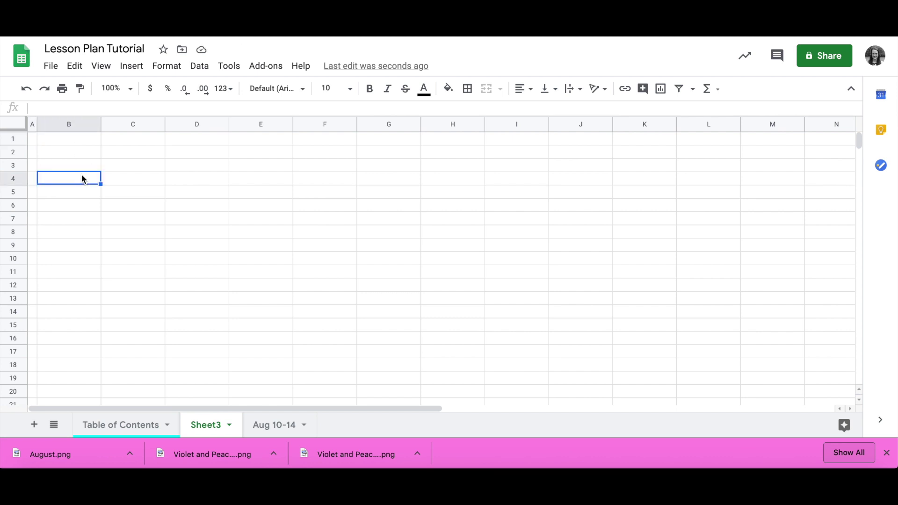
{"action": "type", "text": "S"}
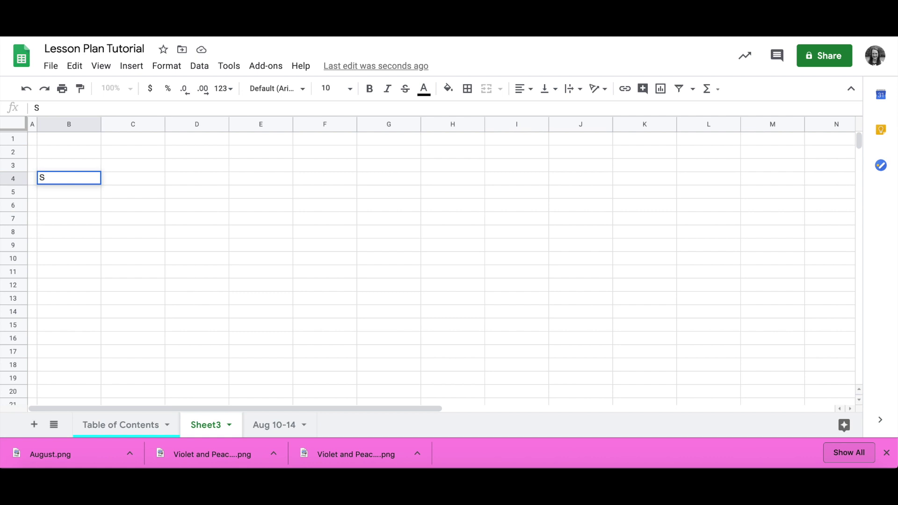
{"action": "type", "text": "unday"}
{"action": "key", "text": "Tab"}
{"action": "type", "text": "Monday"}
{"action": "key", "text": "Tab"}
- Enter Tuesday in D4 and autofill the remaining weekday headings across row 4 through Saturday in H4
{"action": "type", "text": "Tuessday"}
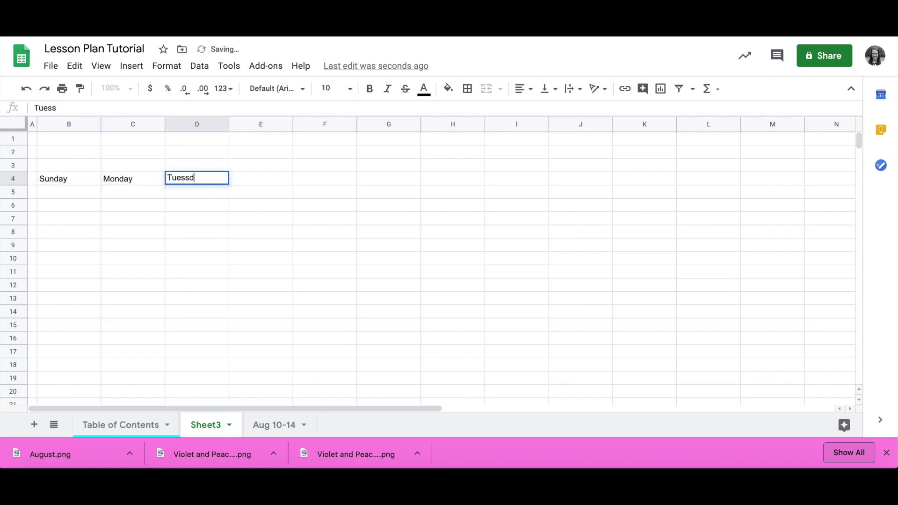
{"action": "key", "text": "BackSpace"}
{"action": "key", "text": "BackSpace"}
{"action": "key", "text": "BackSpace"}
{"action": "key", "text": "BackSpace"}
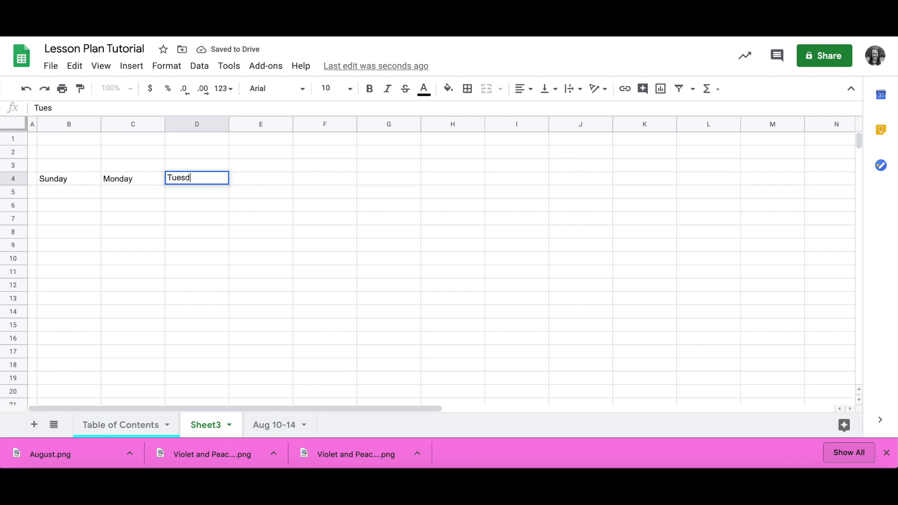
{"action": "type", "text": "day"}
{"action": "key", "text": "Tab"}
{"action": "key", "text": "Left"}
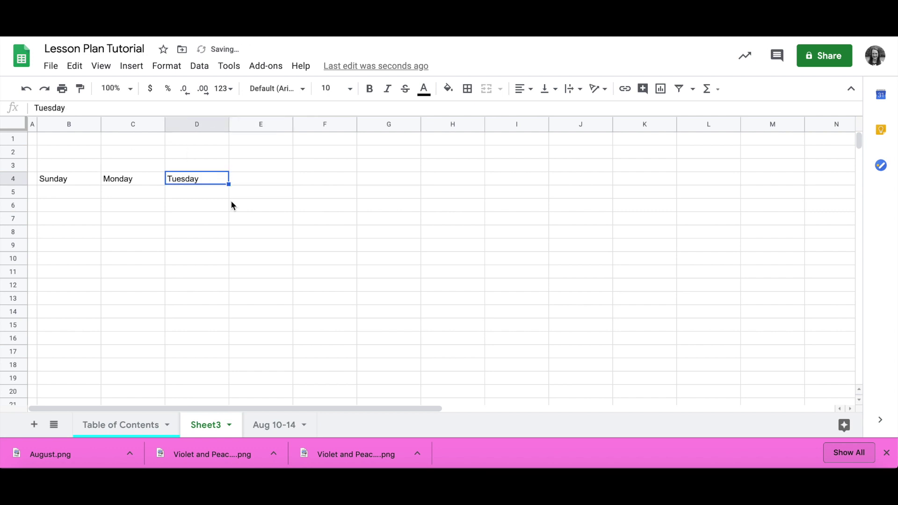
{"action": "left_click_drag", "start_coordinate": [229, 184], "coordinate": [432, 186]}
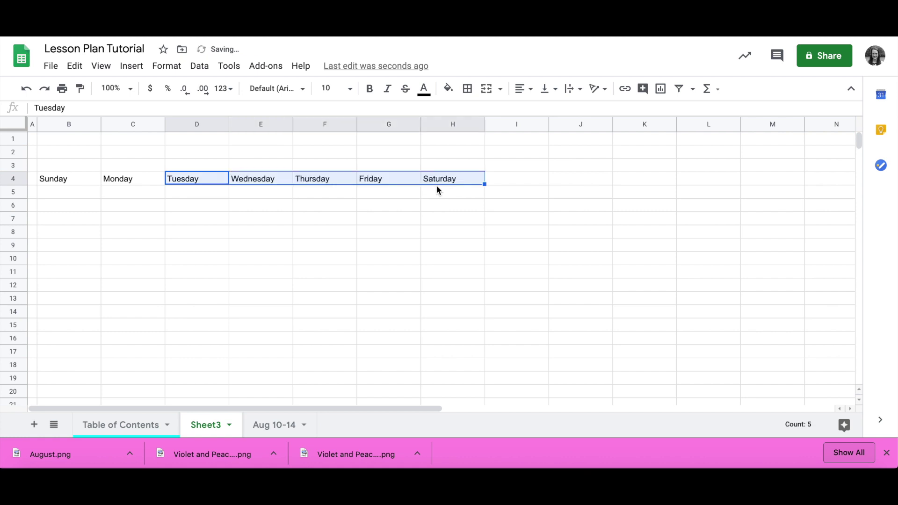
- Merge cells B1:H3 above the weekday headings into one banner cell
{"action": "left_click", "coordinate": [89, 140]}
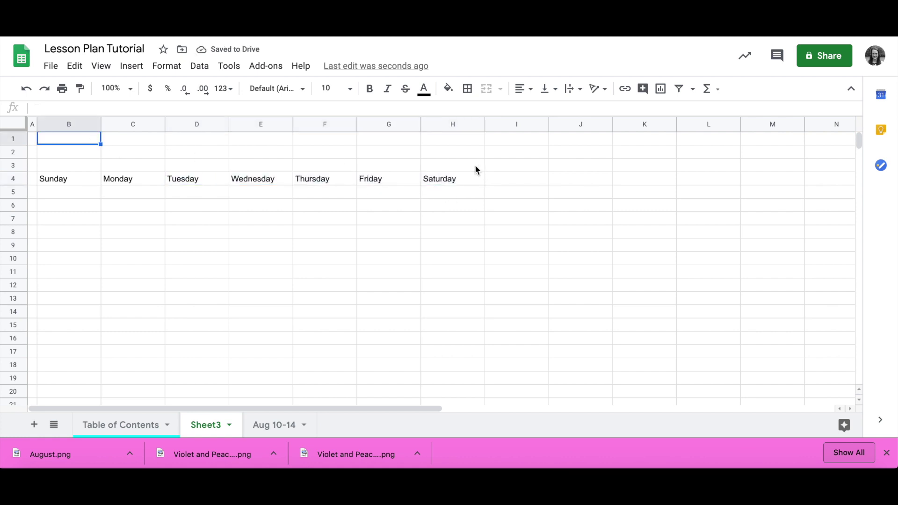
{"action": "left_click", "coordinate": [465, 166]}
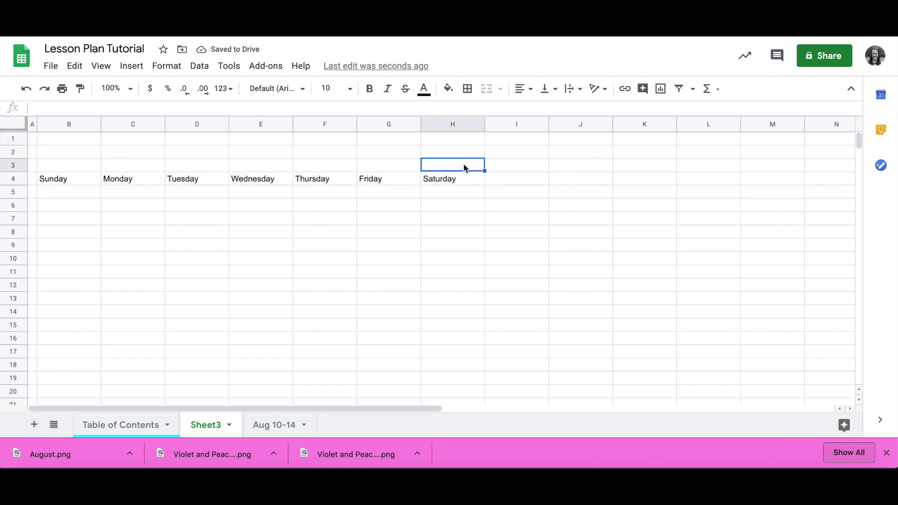
{"action": "left_click", "coordinate": [66, 145], "text": "shift"}
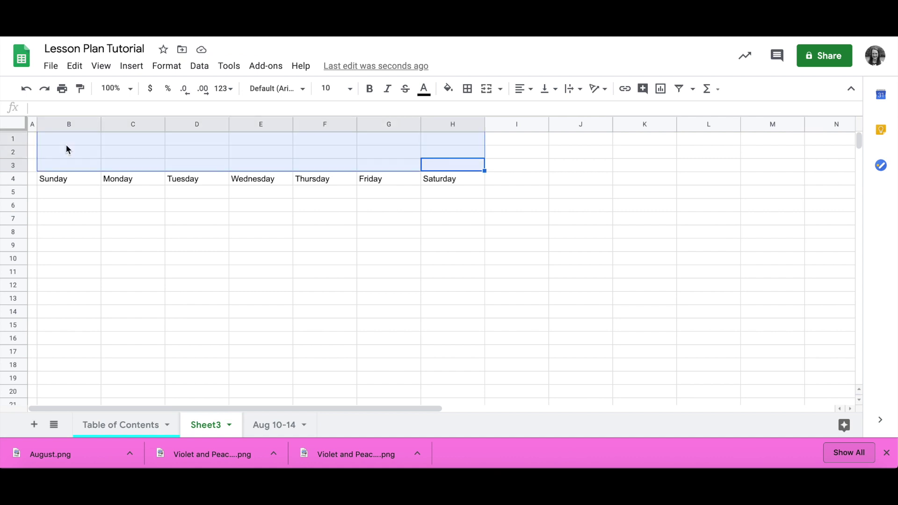
{"action": "left_click", "coordinate": [486, 88]}
- Insert August.png inside the merged banner cell and increase the height of row 3 until the image spans columns B to H
{"action": "left_click", "coordinate": [132, 66]}
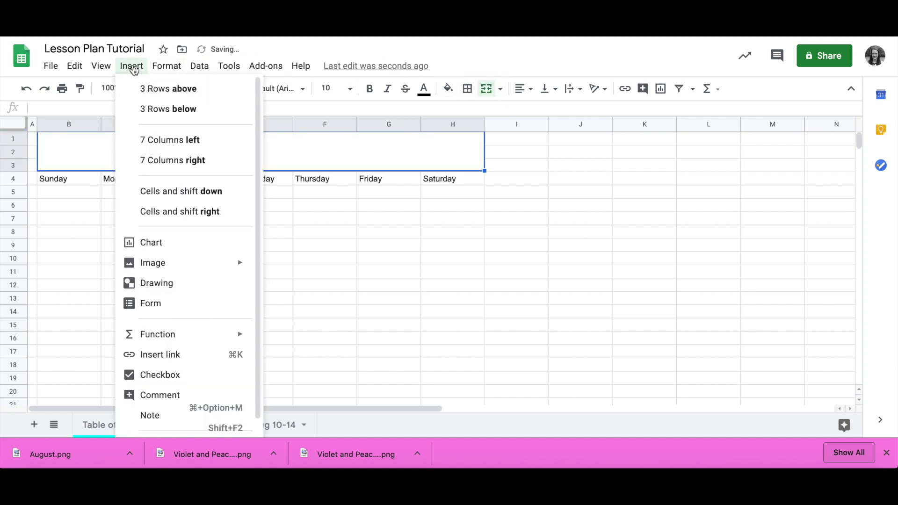
{"action": "mouse_move", "coordinate": [221, 268]}
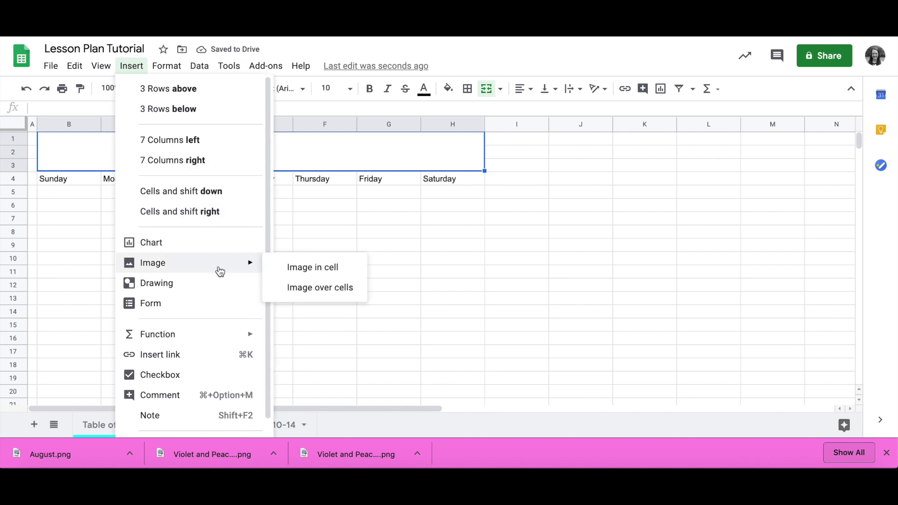
{"action": "left_click", "coordinate": [310, 264]}
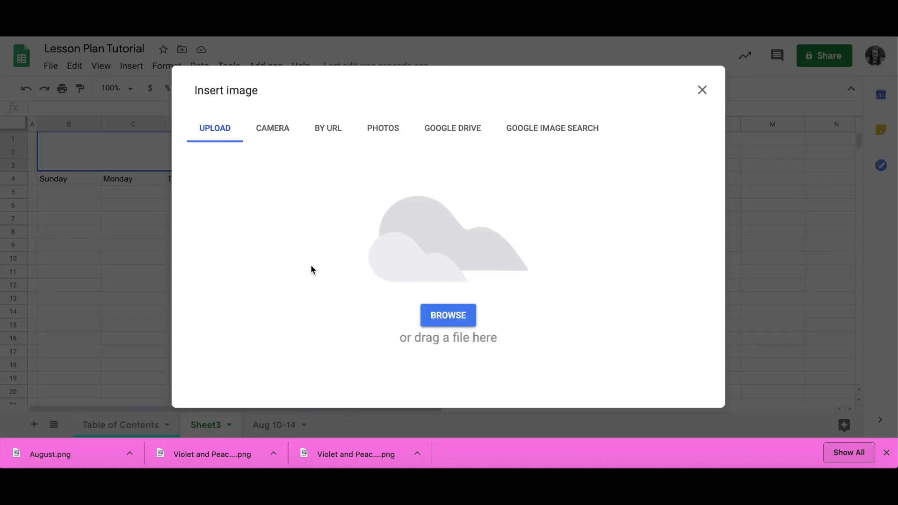
{"action": "left_click_drag", "start_coordinate": [70, 456], "coordinate": [411, 289]}
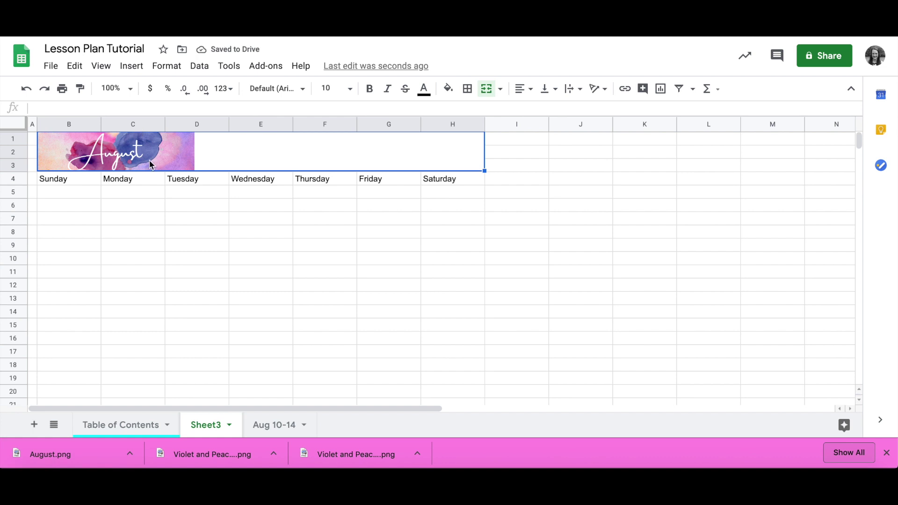
{"action": "left_click_drag", "start_coordinate": [17, 171], "coordinate": [12, 243]}
- Insert a row above row 1 and shrink it to a thin margin above the August banner
{"action": "right_click", "coordinate": [12, 138]}
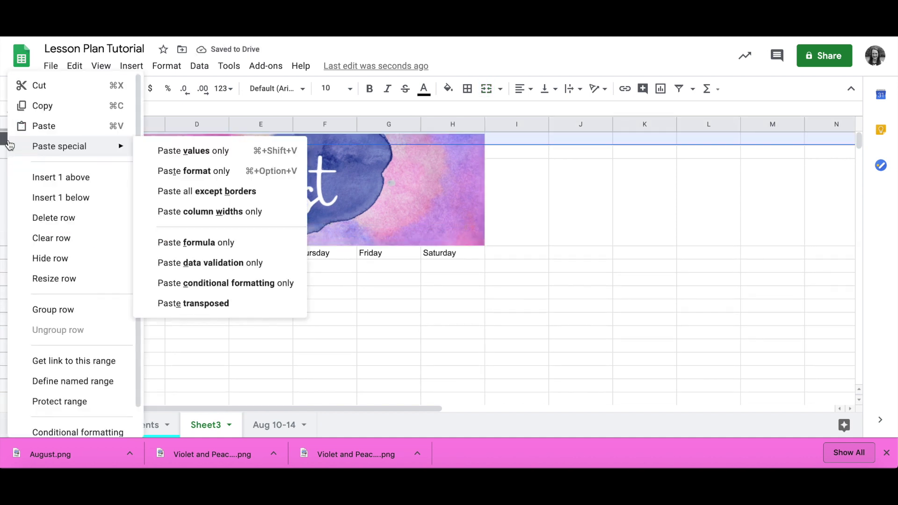
{"action": "left_click", "coordinate": [59, 175]}
{"action": "left_click", "coordinate": [12, 138]}
{"action": "left_click_drag", "start_coordinate": [12, 138], "coordinate": [13, 136]}
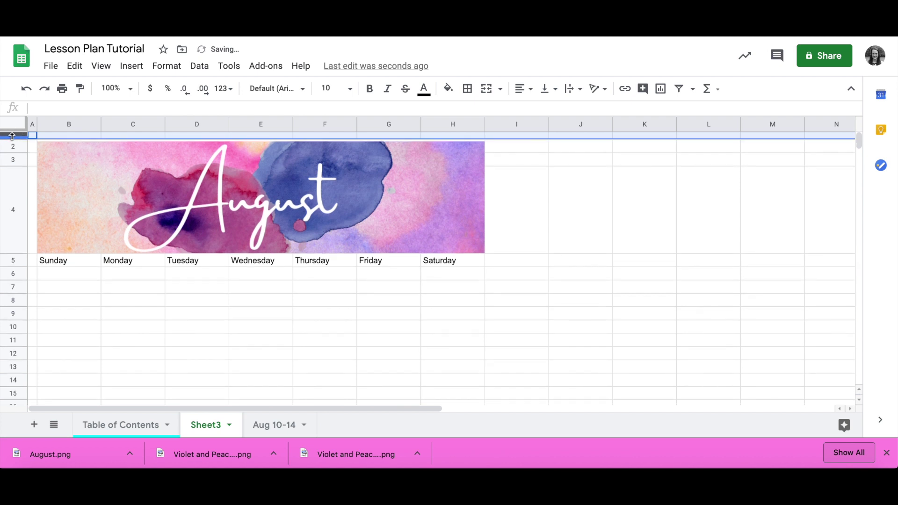
- Enter 1 in H6 under Saturday and merge H6:H9 into one day cell
{"action": "left_click", "coordinate": [86, 280]}
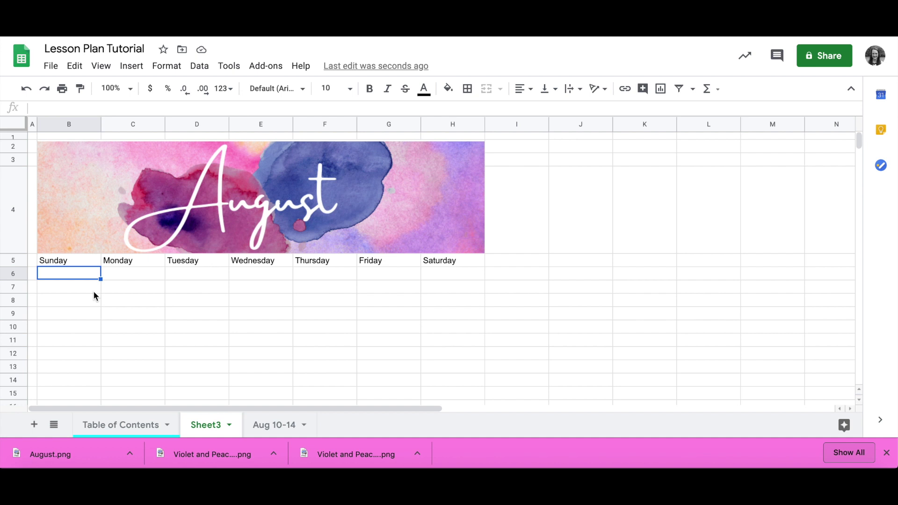
{"action": "left_click", "coordinate": [427, 278]}
{"action": "type", "text": "1"}
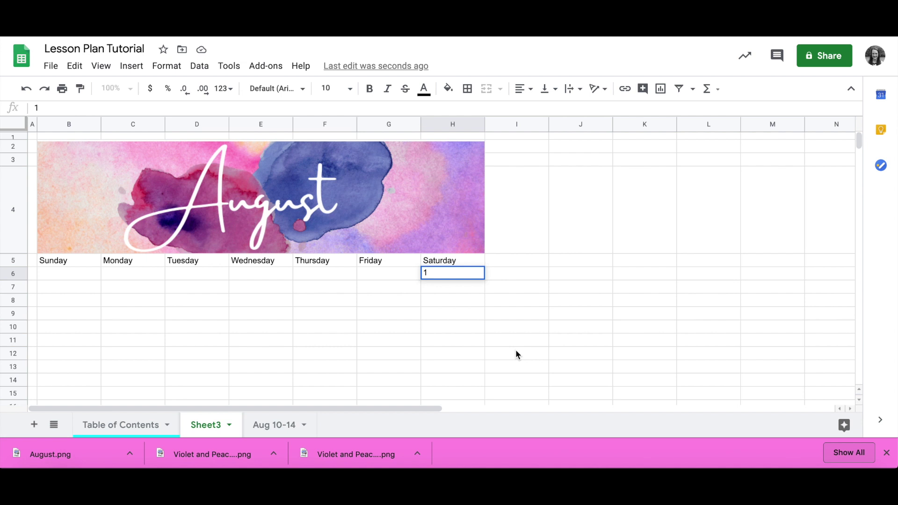
{"action": "key", "text": "Return"}
{"action": "key", "text": "Up"}
{"action": "key", "text": "shift+Down"}
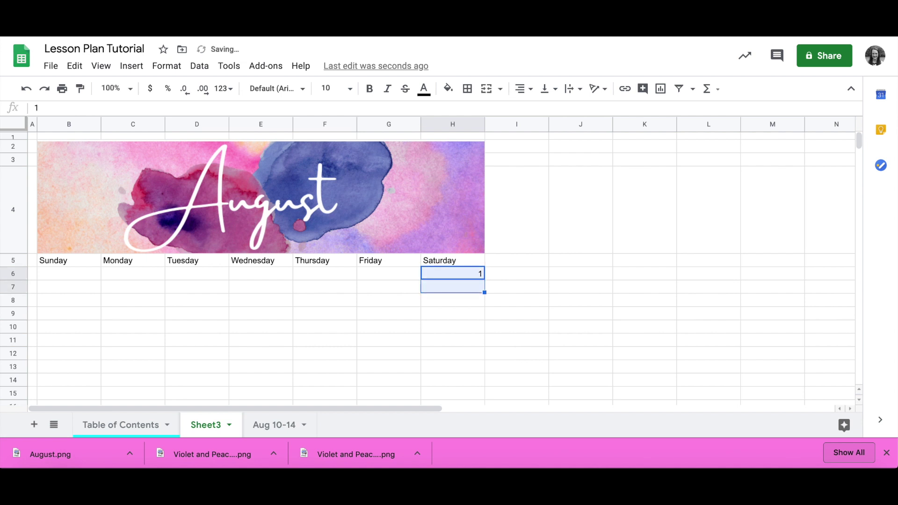
{"action": "key", "text": "shift+Down"}
{"action": "key", "text": "shift+Down"}
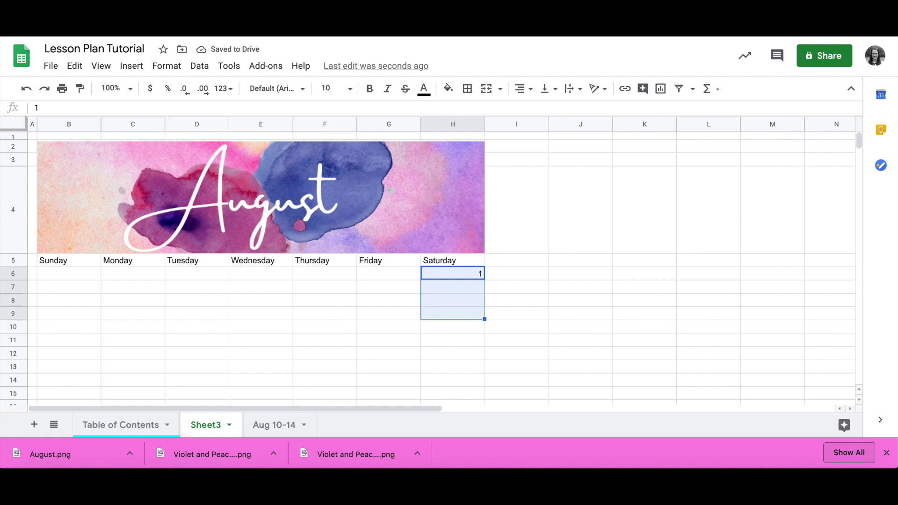
{"action": "left_click", "coordinate": [486, 88]}
- Merge rows 6 to 9 separately under Friday, Thursday and Wednesday, and fill the merged day cell across to Sunday
{"action": "left_click", "coordinate": [401, 271]}
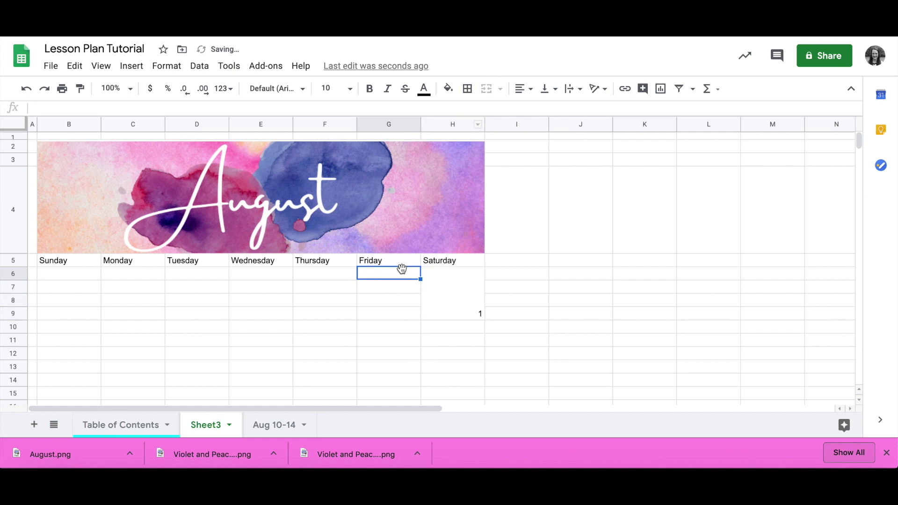
{"action": "left_click", "coordinate": [401, 310], "text": "shift"}
{"action": "left_click", "coordinate": [486, 89]}
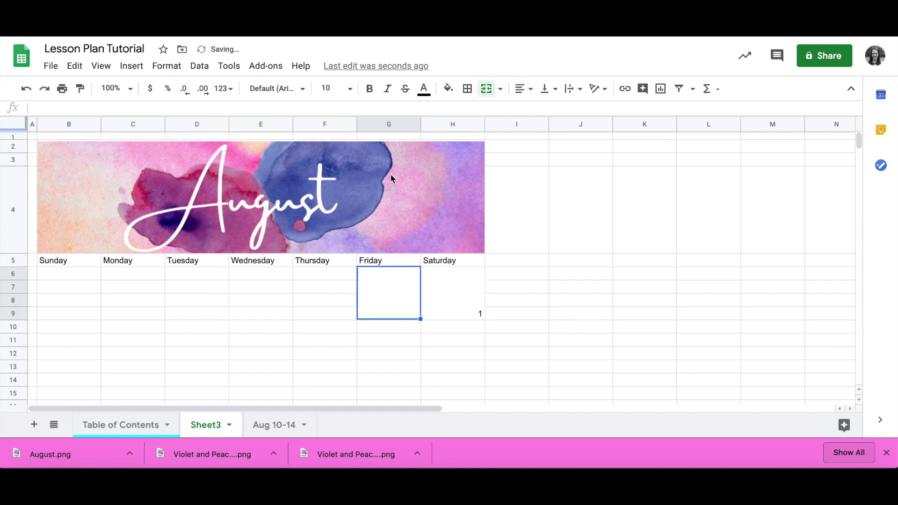
{"action": "left_click", "coordinate": [327, 272]}
{"action": "left_click", "coordinate": [330, 309], "text": "shift"}
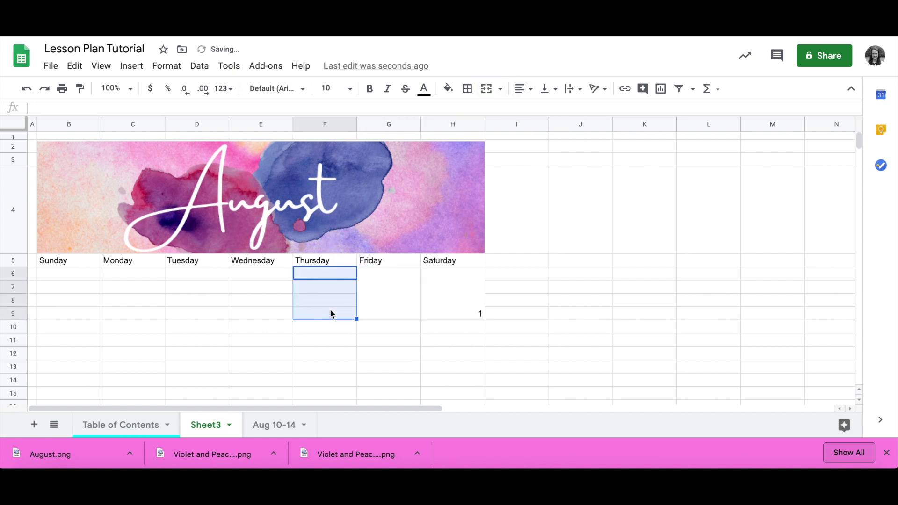
{"action": "left_click", "coordinate": [491, 88]}
{"action": "left_click_drag", "start_coordinate": [260, 273], "coordinate": [261, 312]}
{"action": "left_click", "coordinate": [488, 90]}
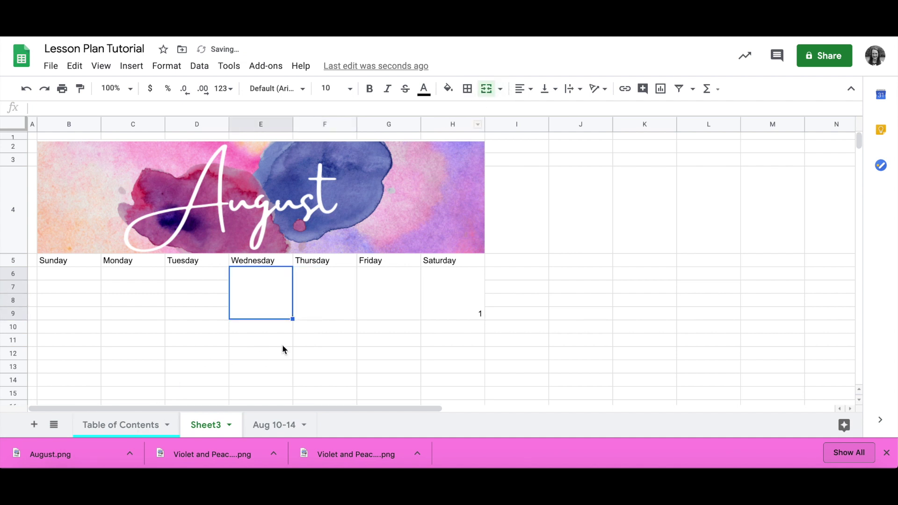
{"action": "left_click_drag", "start_coordinate": [292, 319], "coordinate": [85, 318]}
{"action": "scroll", "coordinate": [164, 350], "scroll_direction": "down", "scroll_amount": 3}
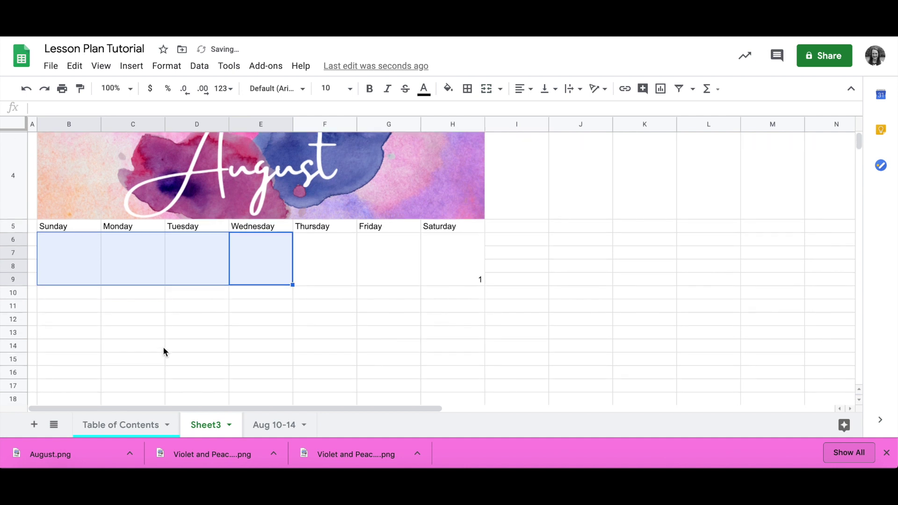
- Clear the 1 from Saturday's merged cell and fill the B6:H9 day cells down through row 21
{"action": "left_click", "coordinate": [465, 179]}
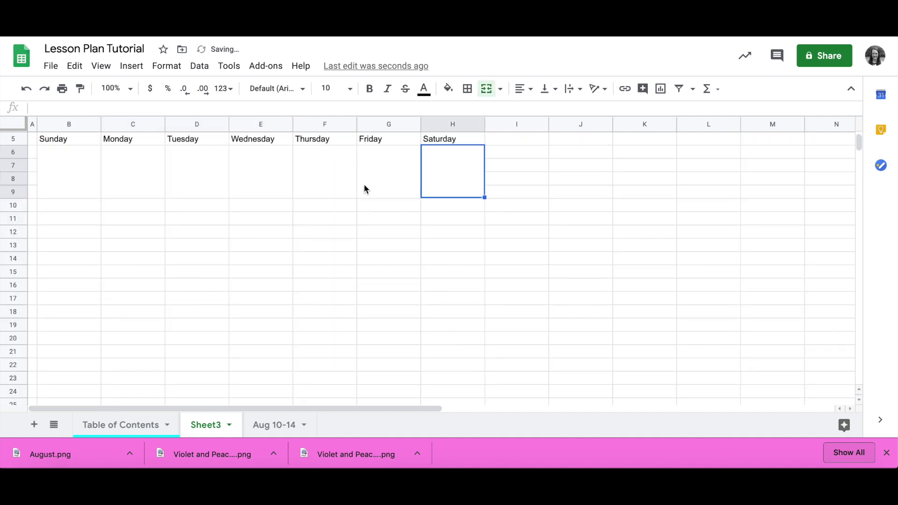
{"action": "left_click", "coordinate": [43, 176]}
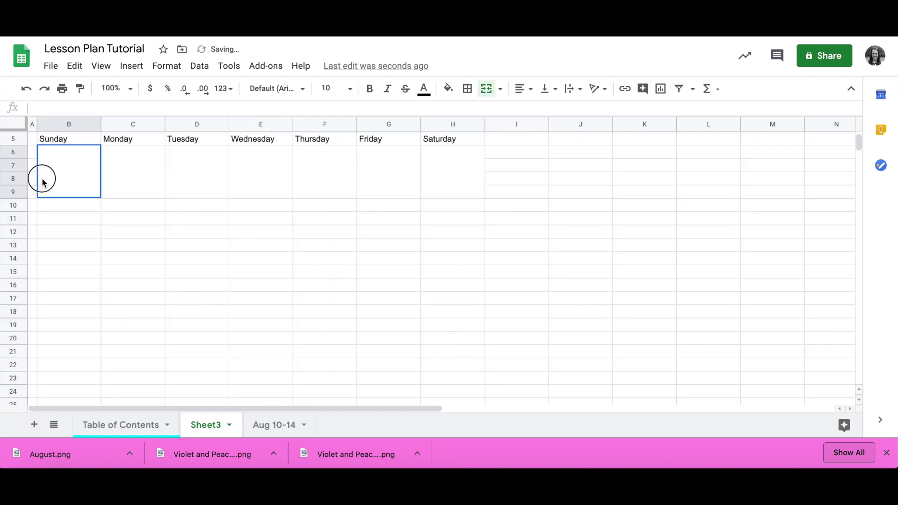
{"action": "left_click", "coordinate": [459, 172], "text": "shift"}
{"action": "left_click_drag", "start_coordinate": [484, 196], "coordinate": [481, 359]}
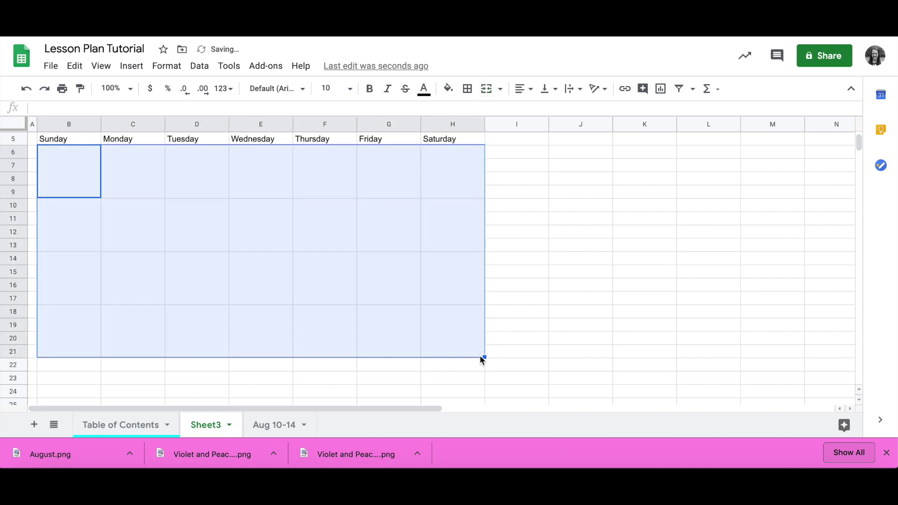
- Extend the calendar's merged day cells below row 21 by filling the block down through row 25
{"action": "scroll", "coordinate": [481, 359], "scroll_direction": "down", "scroll_amount": 1}
{"action": "scroll", "coordinate": [481, 360], "scroll_direction": "up", "scroll_amount": 1}
{"action": "left_click_drag", "start_coordinate": [484, 357], "coordinate": [483, 401]}
{"action": "scroll", "coordinate": [545, 334], "scroll_direction": "down", "scroll_amount": 3}
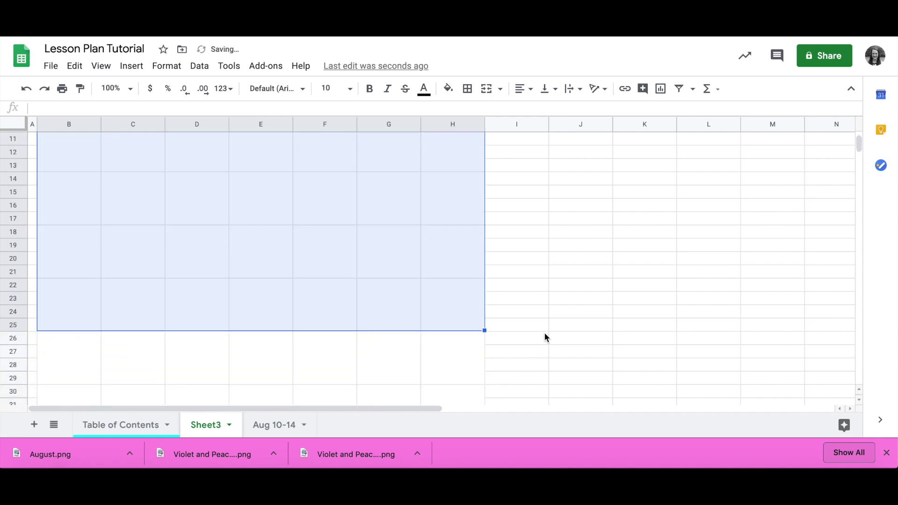
{"action": "scroll", "coordinate": [545, 336], "scroll_direction": "down", "scroll_amount": 3}
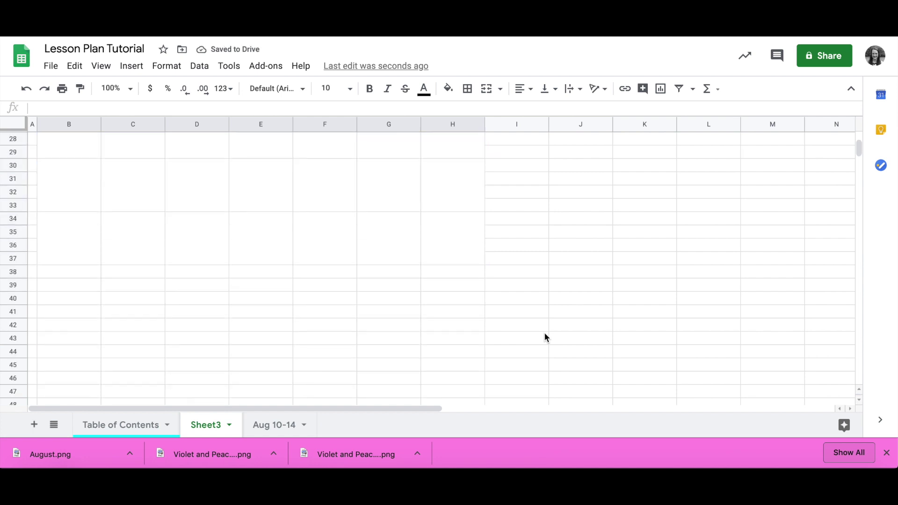
{"action": "scroll", "coordinate": [544, 337], "scroll_direction": "up", "scroll_amount": 5}
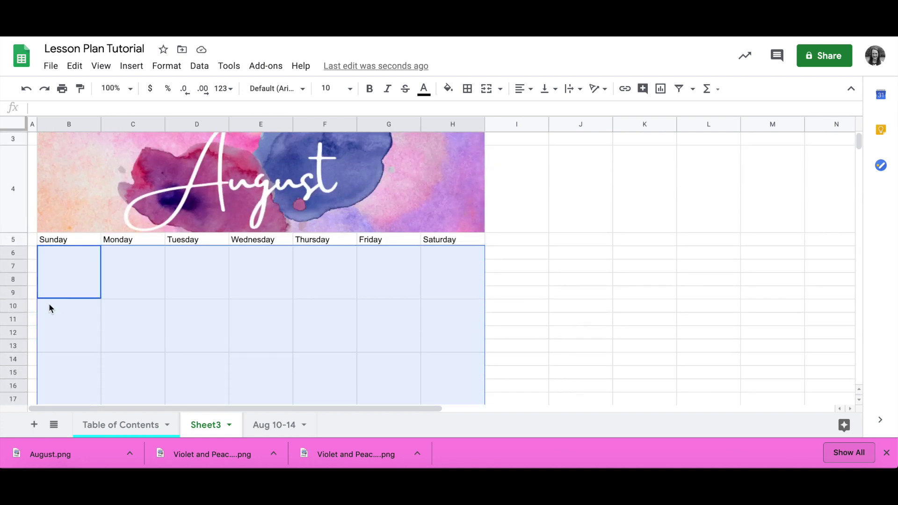
- Enter 1 in the first merged day cell under Saturday
{"action": "left_click", "coordinate": [82, 278]}
{"action": "left_click", "coordinate": [445, 269]}
{"action": "type", "text": "1"}
{"action": "key", "text": "Return"}
- Align the contents of the entire sheet to the top vertically and to the left horizontally
{"action": "key", "text": "ctrl+a"}
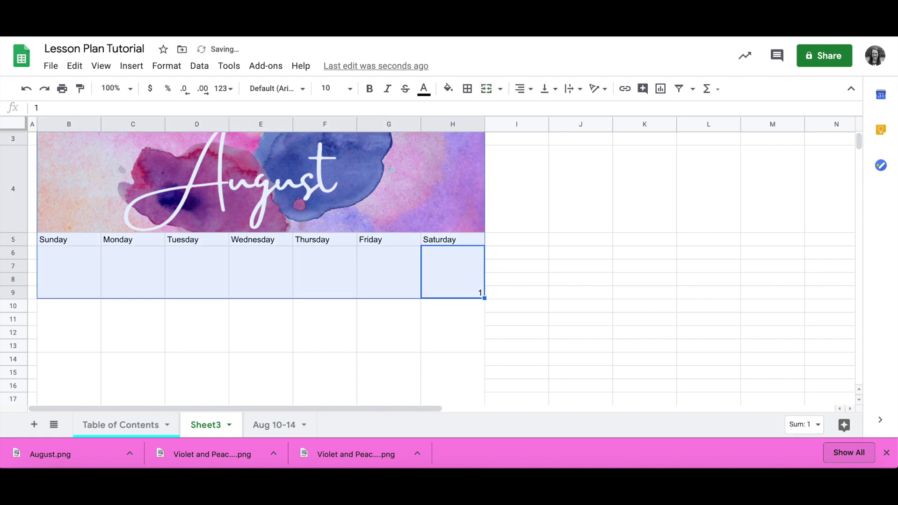
{"action": "key", "text": "ctrl+a"}
{"action": "left_click", "coordinate": [550, 89]}
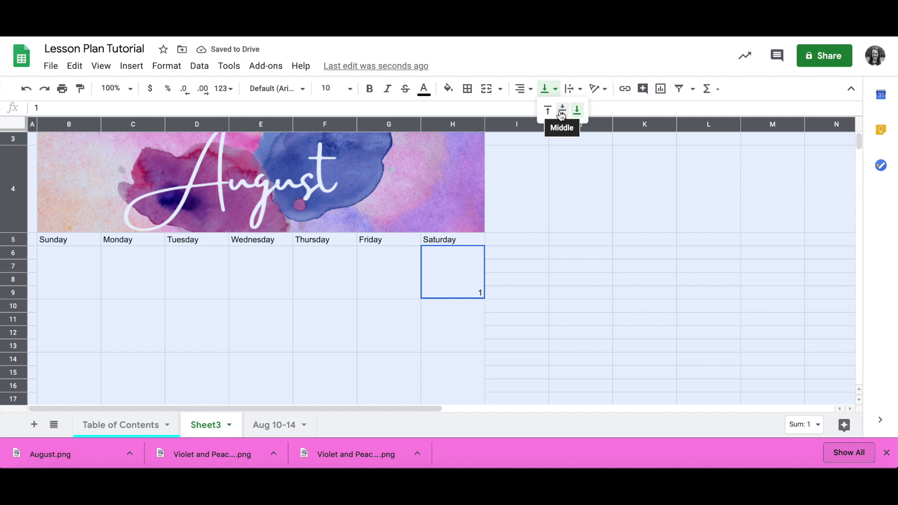
{"action": "left_click", "coordinate": [547, 111]}
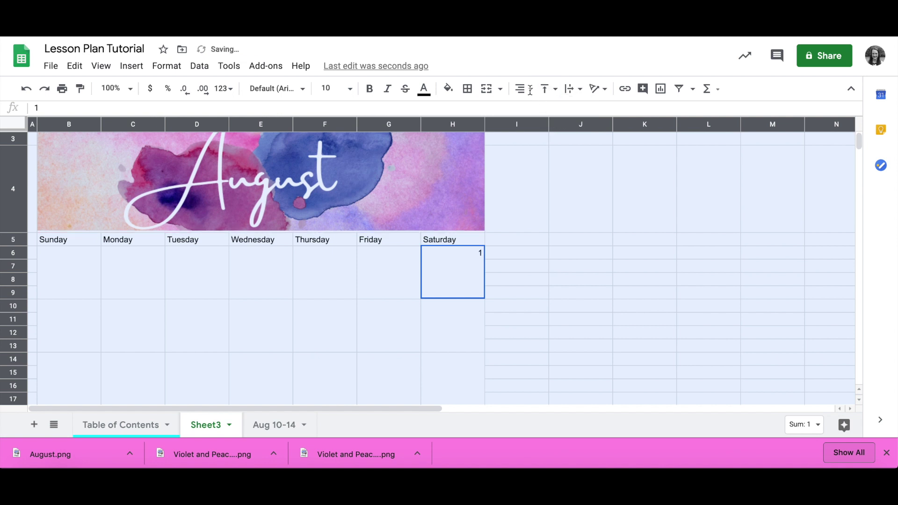
{"action": "left_click", "coordinate": [530, 89]}
{"action": "left_click", "coordinate": [527, 110]}
{"action": "left_click", "coordinate": [447, 276]}
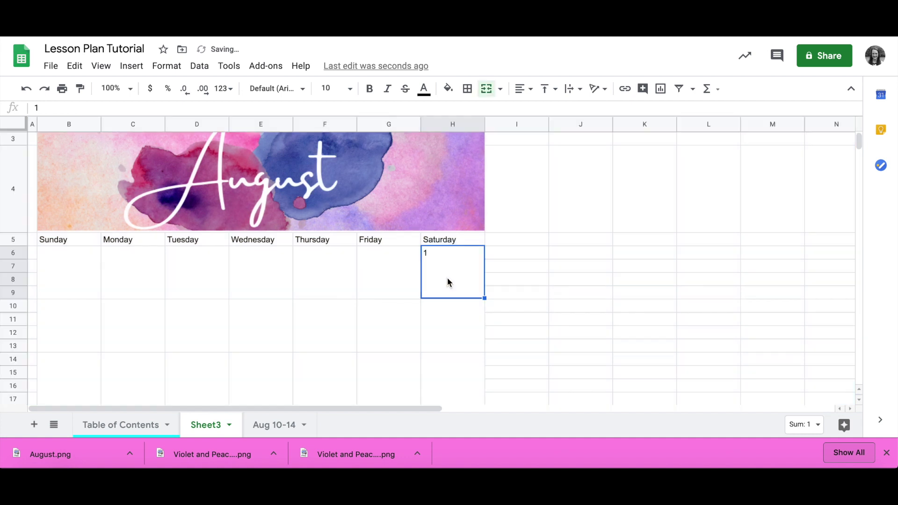
{"action": "left_click", "coordinate": [71, 241]}
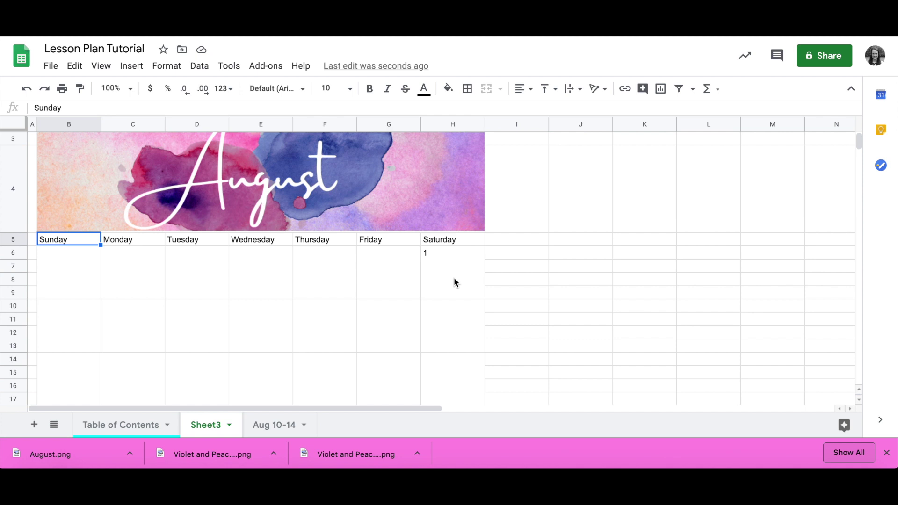
- Set the font of the entire sheet to Covered By Your Grace
{"action": "left_click", "coordinate": [454, 276], "text": "shift"}
{"action": "key", "text": "ctrl+a"}
{"action": "left_click", "coordinate": [304, 92]}
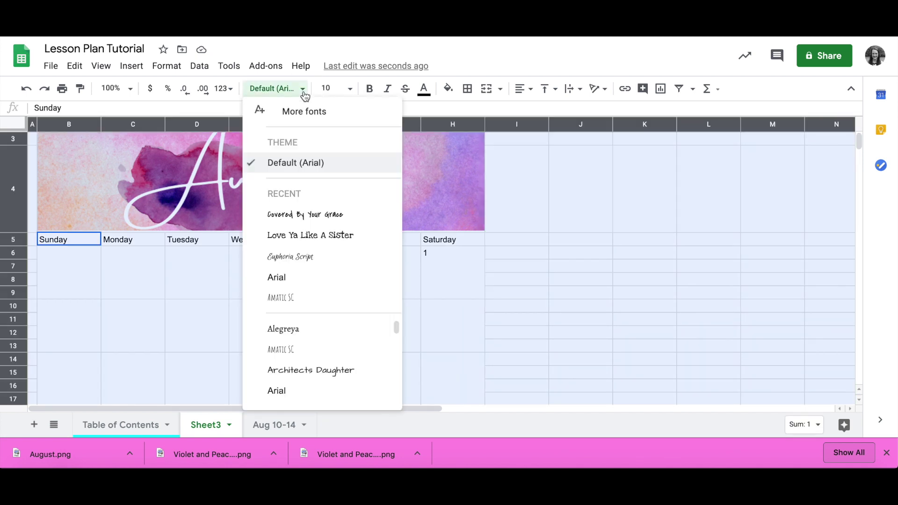
{"action": "left_click", "coordinate": [313, 214]}
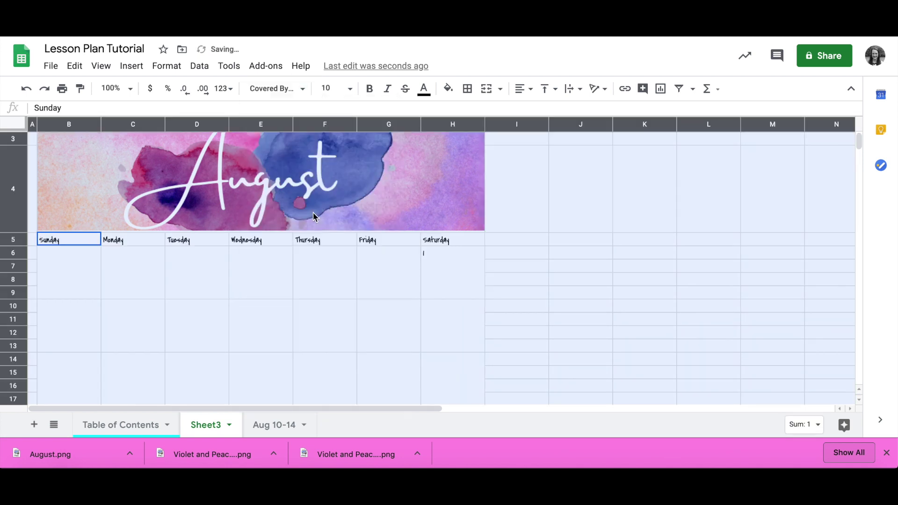
{"action": "left_click", "coordinate": [453, 281]}
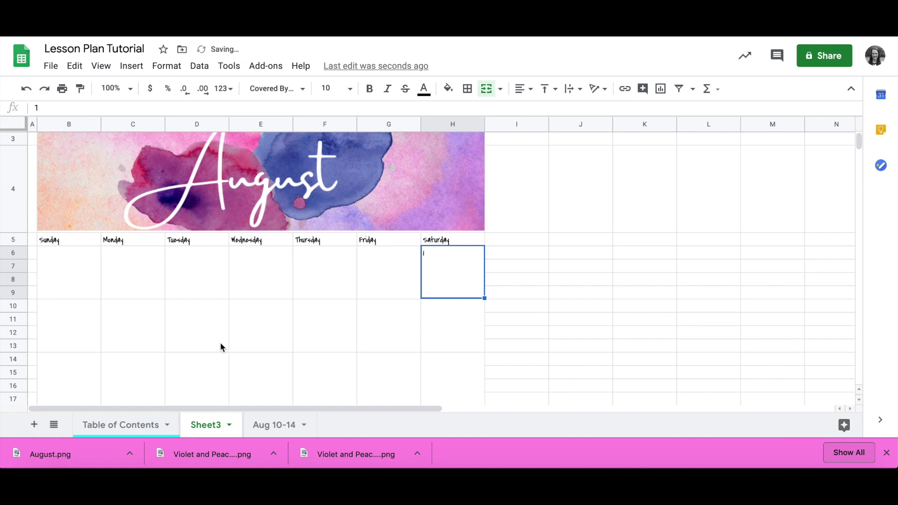
- Enter 2 under Sunday and 3 under Monday in the calendar's second week, starting at row 10
{"action": "left_click", "coordinate": [82, 335]}
{"action": "type", "text": "2"}
{"action": "key", "text": "Tab"}
{"action": "type", "text": "3"}
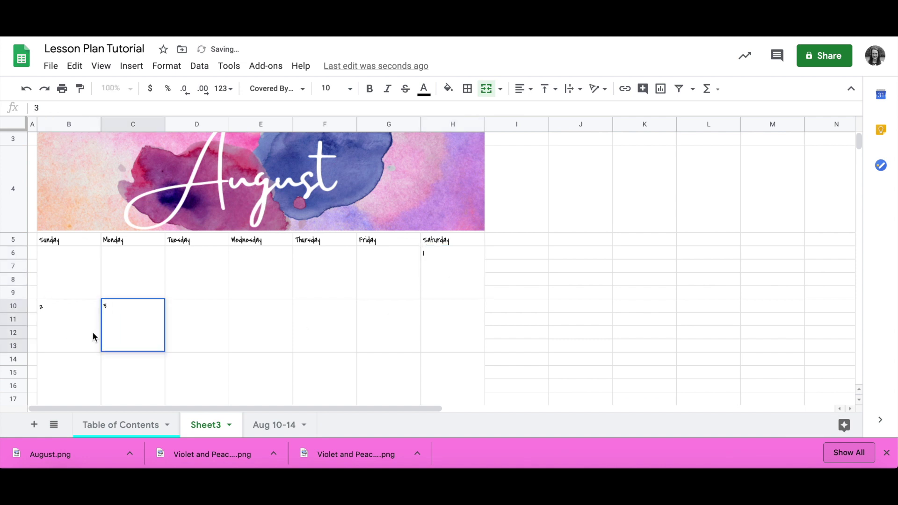
{"action": "key", "text": "shift+Tab"}
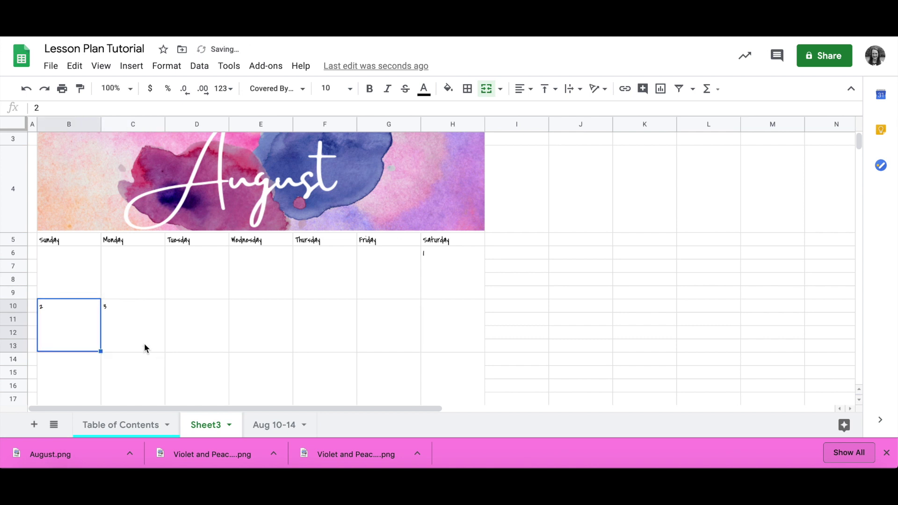
- Try filling Sunday's 2 alone across the second week through Saturday, and re-enter 3 under Monday
{"action": "left_click_drag", "start_coordinate": [98, 351], "coordinate": [446, 352]}
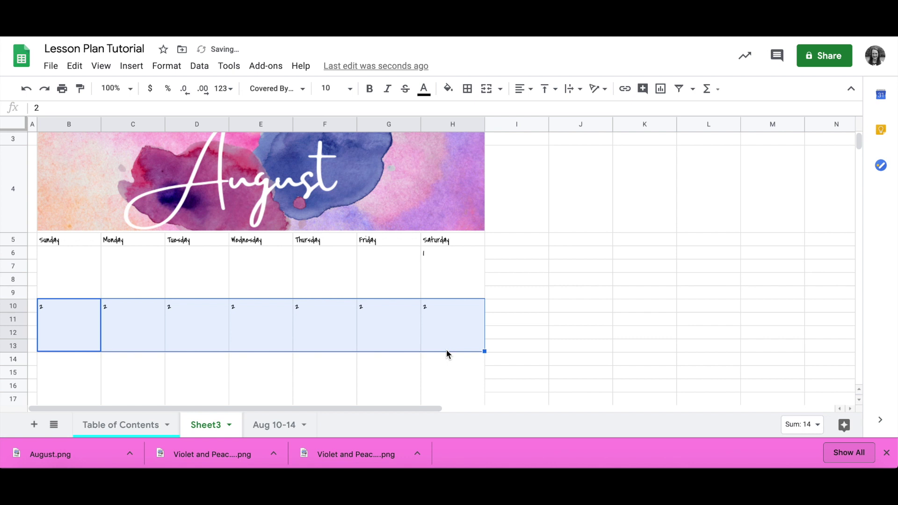
{"action": "key", "text": "Return"}
{"action": "key", "text": "Tab"}
{"action": "type", "text": "3"}
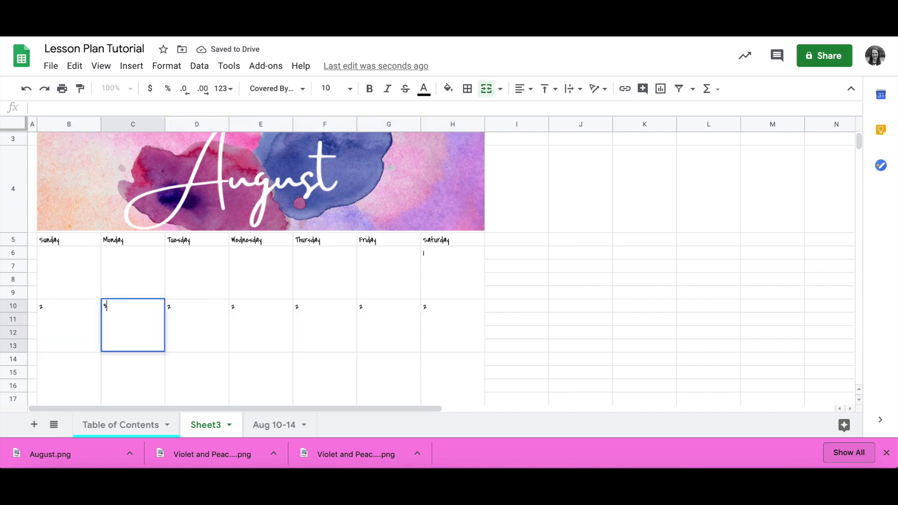
{"action": "key", "text": "Tab"}
{"action": "key", "text": "shift+Tab"}
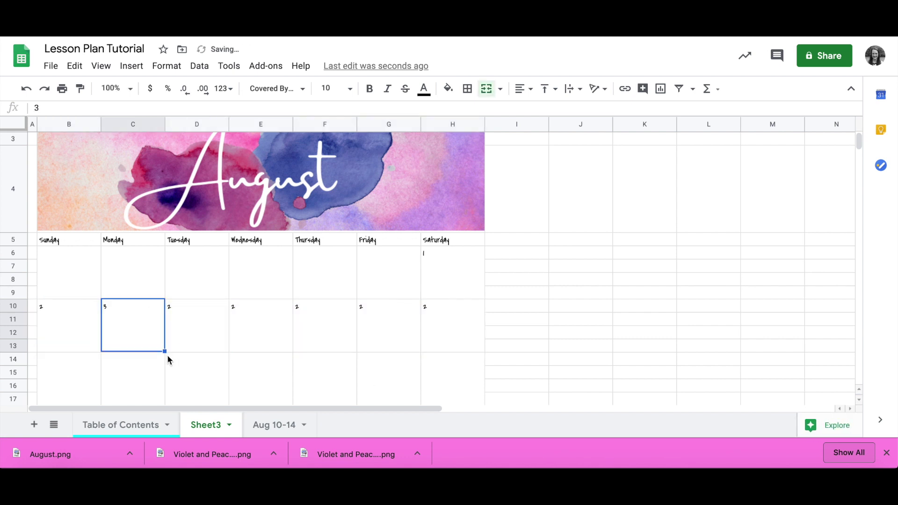
- Extend the 2–3 date series from Sunday and Monday across the second week through Saturday
{"action": "left_click", "coordinate": [62, 345]}
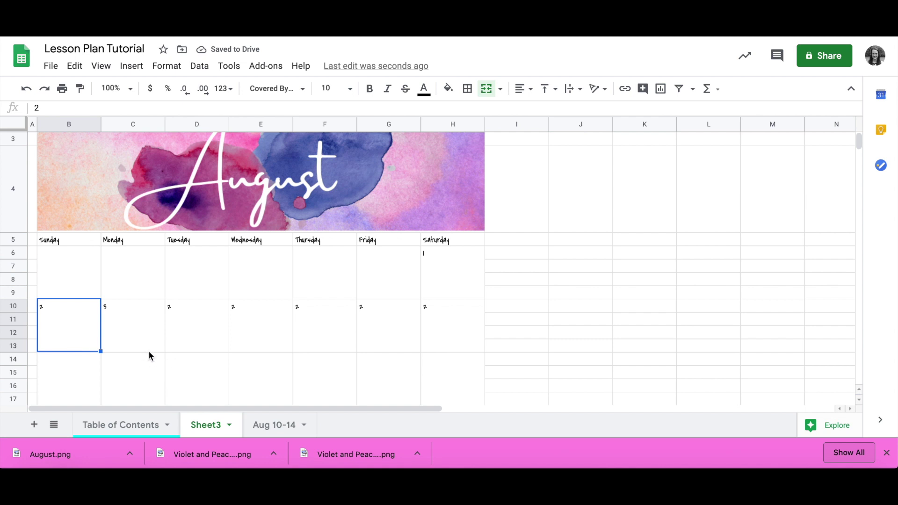
{"action": "left_click", "coordinate": [161, 350], "text": "shift"}
{"action": "left_click_drag", "start_coordinate": [162, 350], "coordinate": [441, 345]}
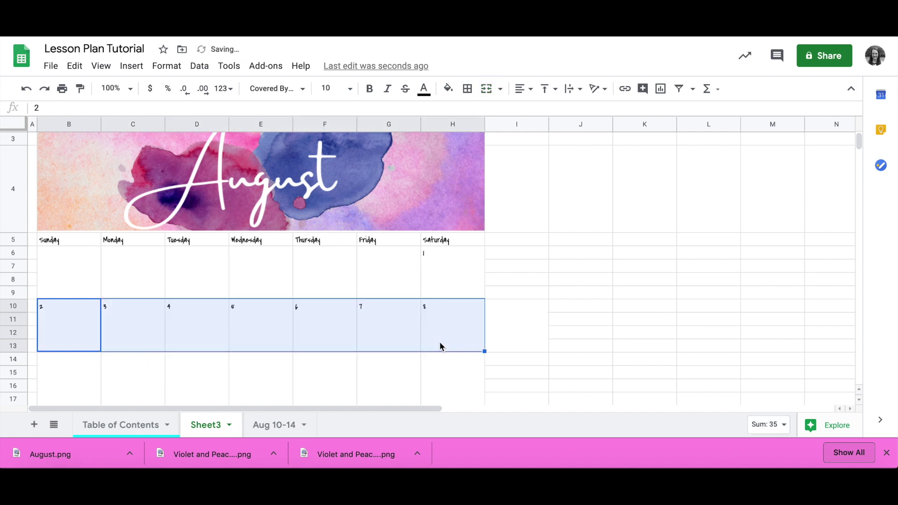
- Enter 9 and 10 under Sunday and Monday in the row 14 week and fill the series through Saturday
{"action": "scroll", "coordinate": [227, 351], "scroll_direction": "down", "scroll_amount": 2}
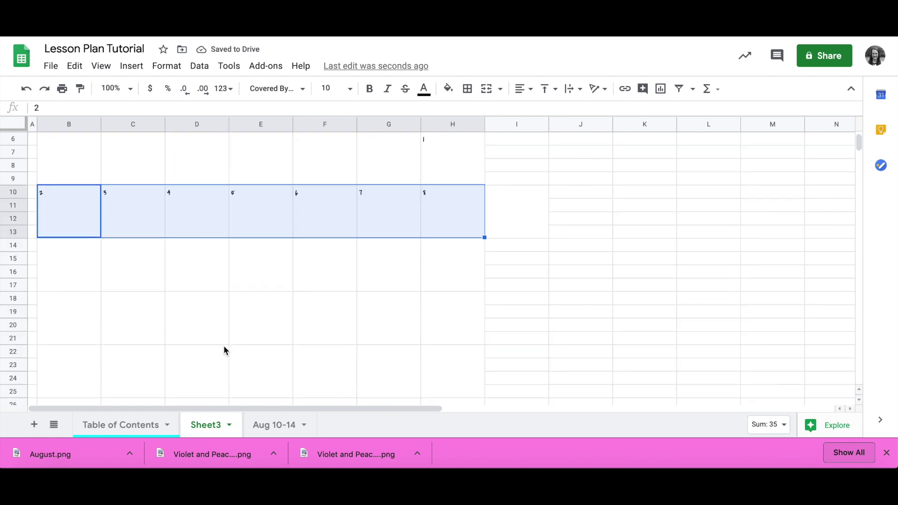
{"action": "left_click", "coordinate": [92, 268]}
{"action": "type", "text": "9"}
{"action": "key", "text": "Tab"}
{"action": "type", "text": "10"}
{"action": "key", "text": "Return"}
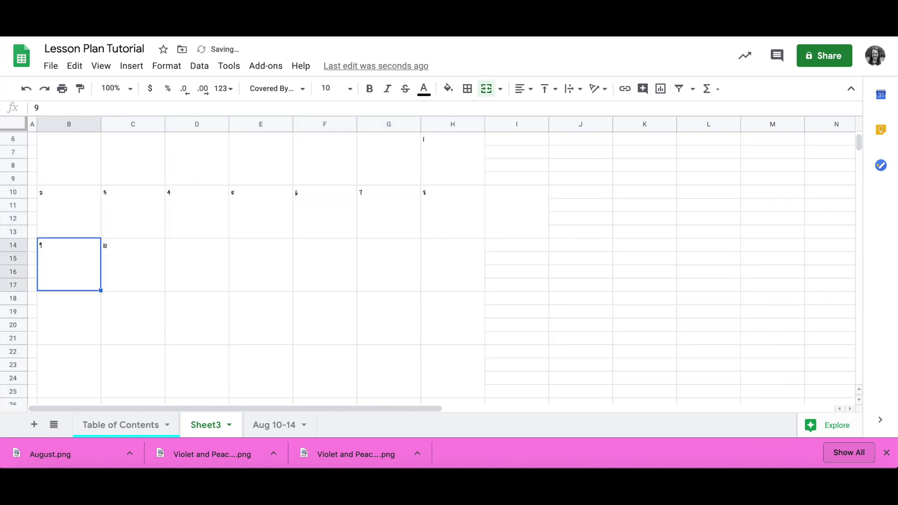
{"action": "left_click", "coordinate": [119, 276], "text": "shift"}
{"action": "left_click_drag", "start_coordinate": [165, 290], "coordinate": [451, 290]}
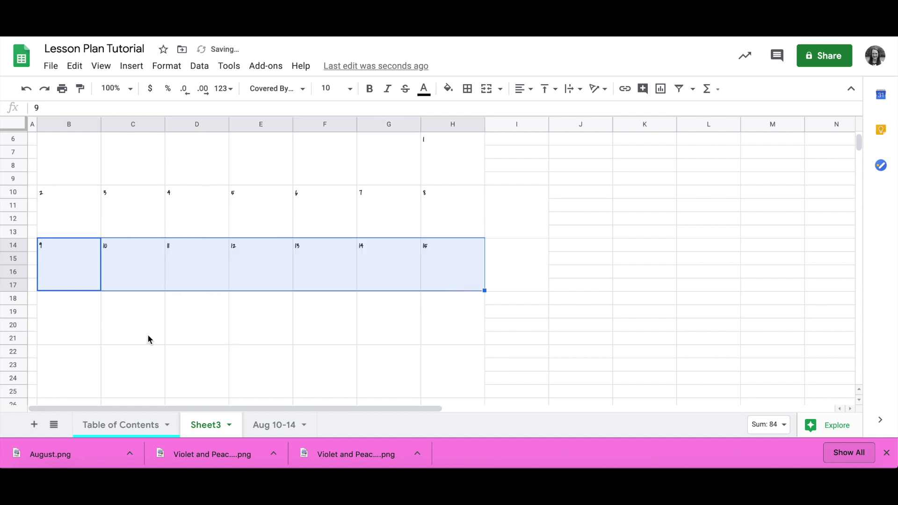
- Enter 16 and 17 under Sunday and Monday in the row 18 week and fill the series through Saturday
{"action": "left_click", "coordinate": [76, 316]}
{"action": "type", "text": "16"}
{"action": "key", "text": "Tab"}
{"action": "type", "text": "17"}
{"action": "key", "text": "Return"}
{"action": "left_click", "coordinate": [146, 317], "text": "shift"}
{"action": "left_click_drag", "start_coordinate": [164, 344], "coordinate": [421, 329]}
- Enter 23 and 24 under Sunday and Monday in the row 22 week and fill the series through Saturday
{"action": "key", "text": "Down"}
{"action": "type", "text": "23"}
{"action": "key", "text": "Tab"}
{"action": "type", "text": "24"}
{"action": "key", "text": "Return"}
{"action": "left_click", "coordinate": [162, 330], "text": "shift"}
{"action": "left_click_drag", "start_coordinate": [165, 344], "coordinate": [431, 341]}
- Enter 30 under Sunday and 31 under Monday in the final week starting at row 26
{"action": "left_click", "coordinate": [88, 369]}
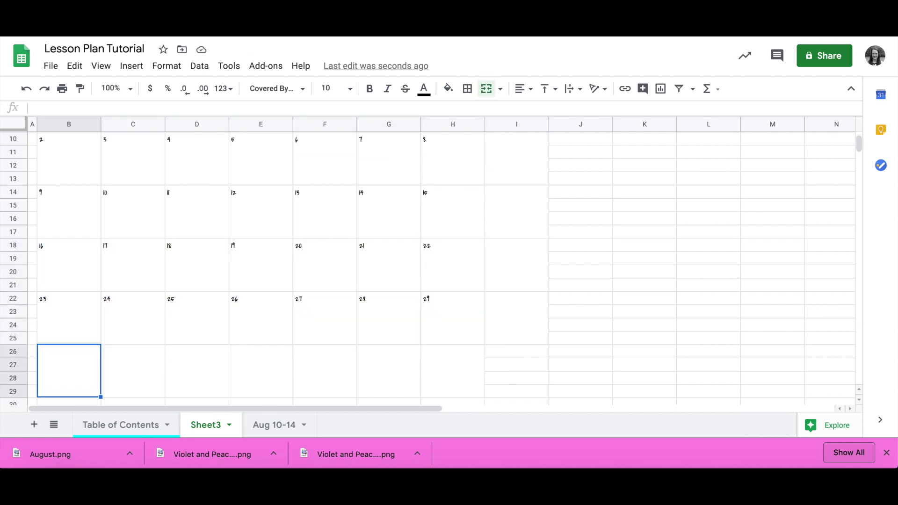
{"action": "type", "text": "30"}
{"action": "key", "text": "Tab"}
{"action": "type", "text": "31"}
{"action": "key", "text": "Tab"}
- Narrow column I to a slim margin beside the Saturday column
{"action": "scroll", "coordinate": [470, 269], "scroll_direction": "up", "scroll_amount": 1}
{"action": "scroll", "coordinate": [471, 267], "scroll_direction": "up", "scroll_amount": 5}
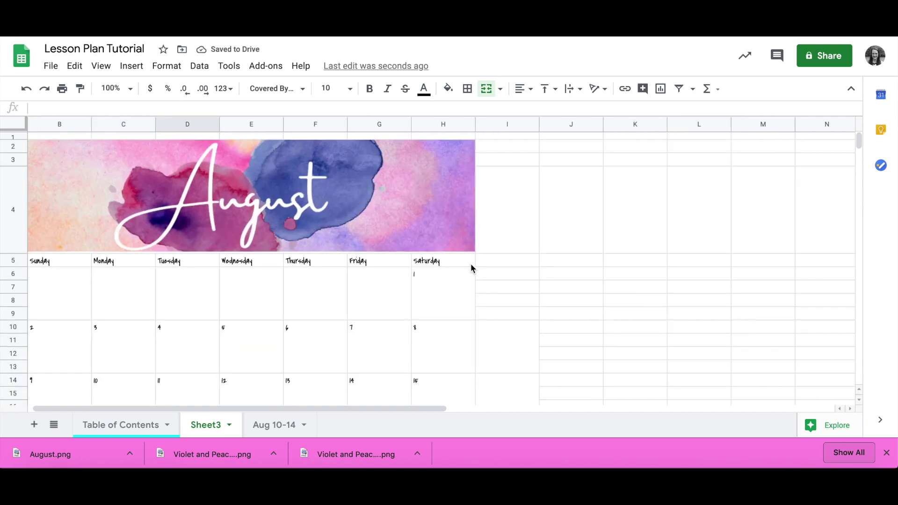
{"action": "scroll", "coordinate": [471, 268], "scroll_direction": "down", "scroll_amount": 4}
{"action": "scroll", "coordinate": [470, 267], "scroll_direction": "up", "scroll_amount": 3}
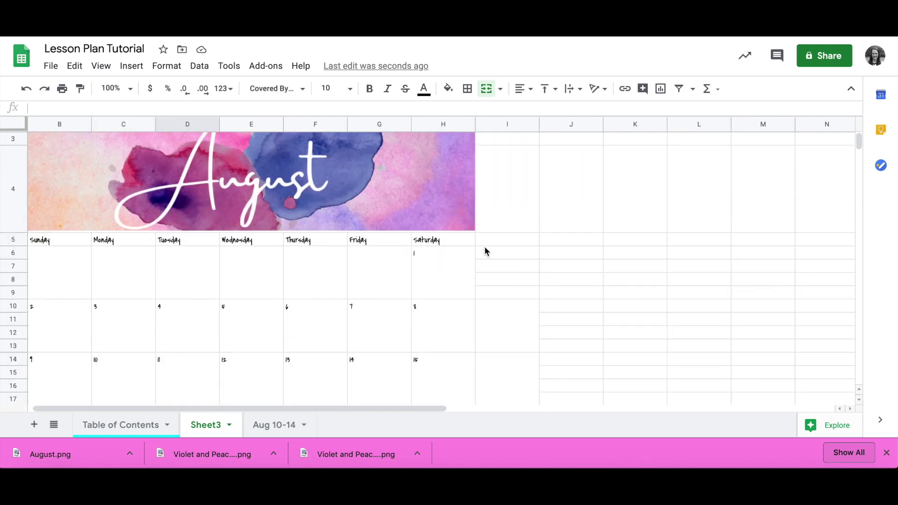
{"action": "left_click_drag", "start_coordinate": [539, 124], "coordinate": [484, 130]}
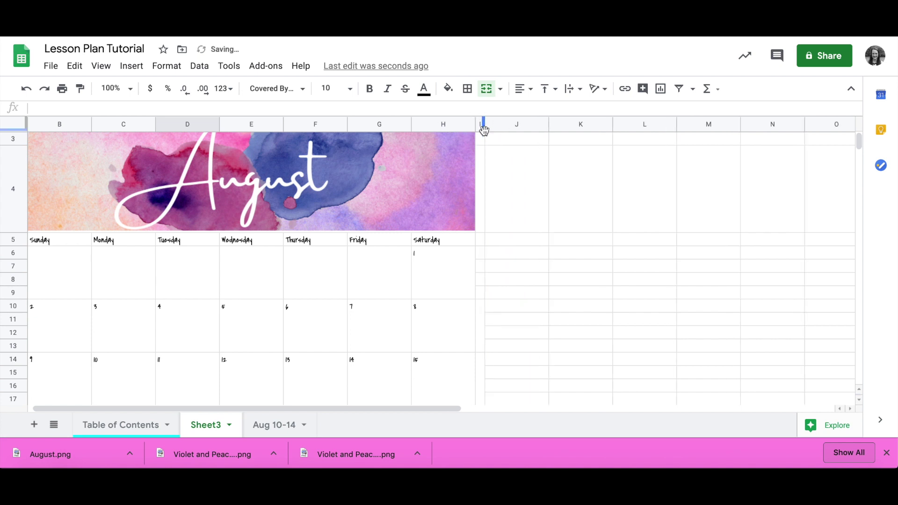
{"action": "left_click_drag", "start_coordinate": [483, 124], "coordinate": [481, 124]}
{"action": "scroll", "coordinate": [428, 291], "scroll_direction": "up", "scroll_amount": 1}
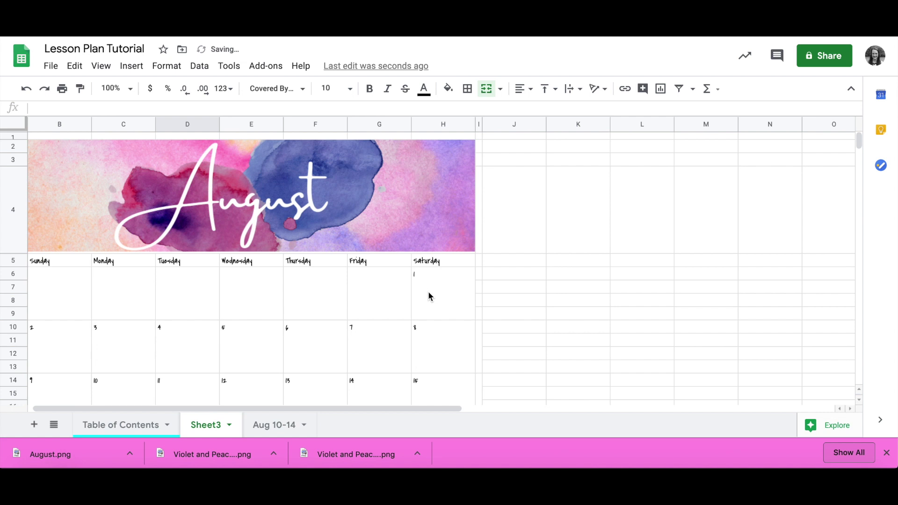
- Review the calendar's remaining weeks and the unused merged cells from row 30 down, including the options available for row 30
{"action": "scroll", "coordinate": [428, 295], "scroll_direction": "down", "scroll_amount": 5}
{"action": "scroll", "coordinate": [429, 295], "scroll_direction": "down", "scroll_amount": 2}
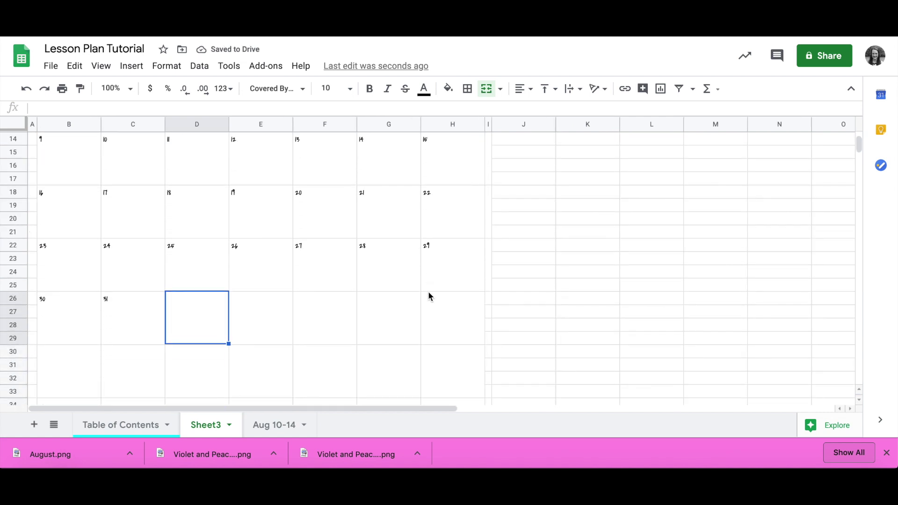
{"action": "scroll", "coordinate": [428, 295], "scroll_direction": "down", "scroll_amount": 1}
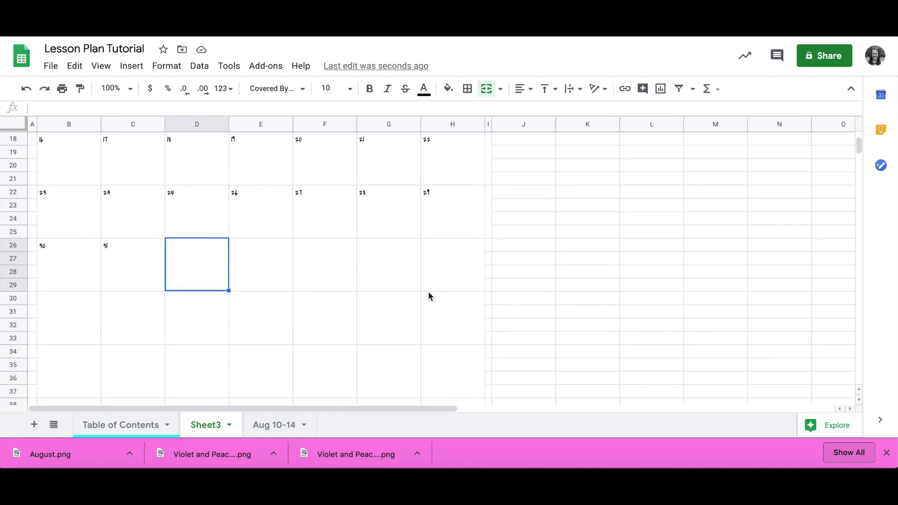
{"action": "scroll", "coordinate": [428, 295], "scroll_direction": "down", "scroll_amount": 1}
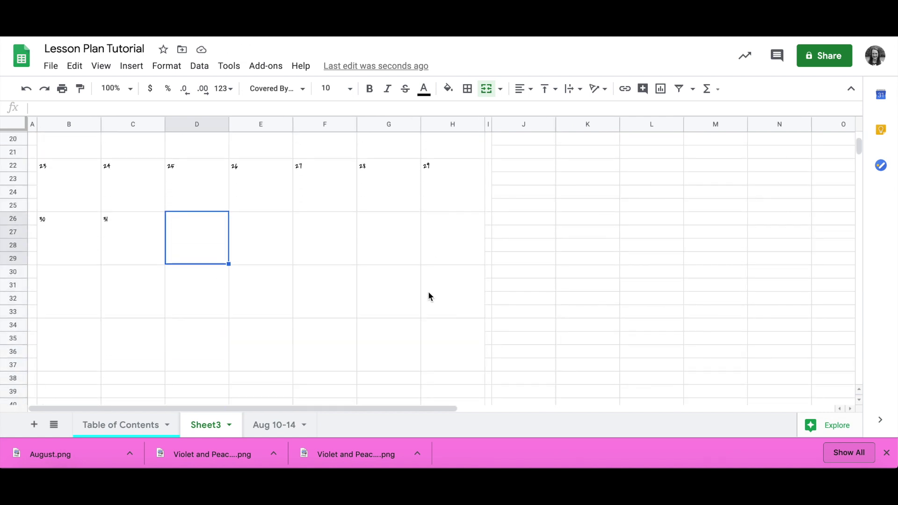
{"action": "left_click", "coordinate": [19, 272]}
{"action": "right_click", "coordinate": [20, 275]}
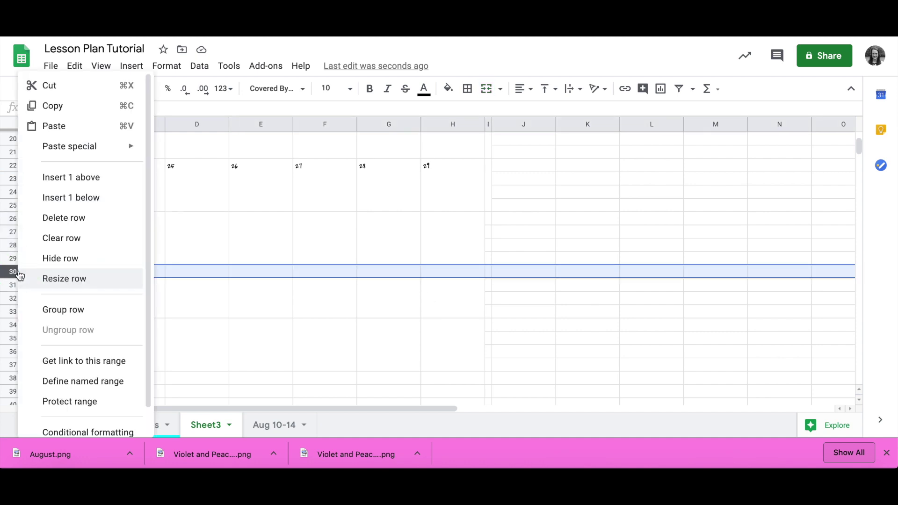
{"action": "left_click", "coordinate": [10, 272]}
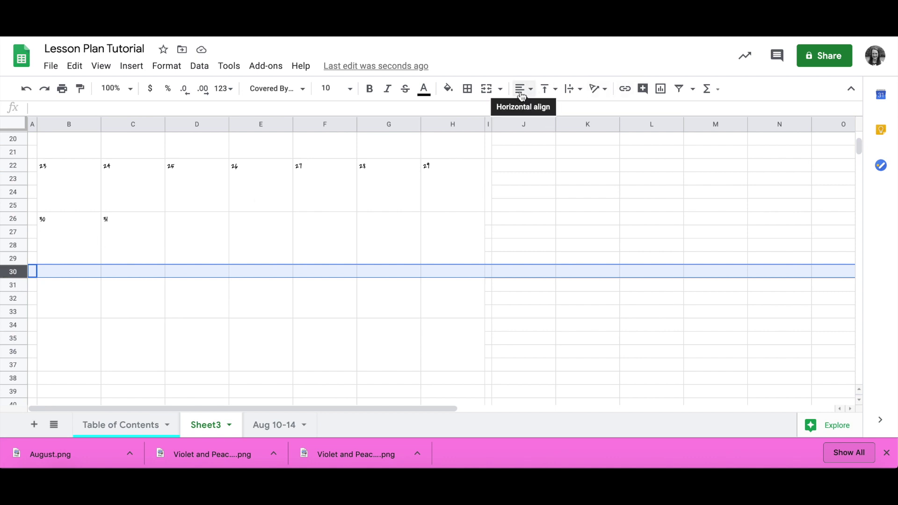
{"action": "scroll", "coordinate": [403, 321], "scroll_direction": "up", "scroll_amount": 4}
{"action": "scroll", "coordinate": [404, 324], "scroll_direction": "up", "scroll_amount": 5}
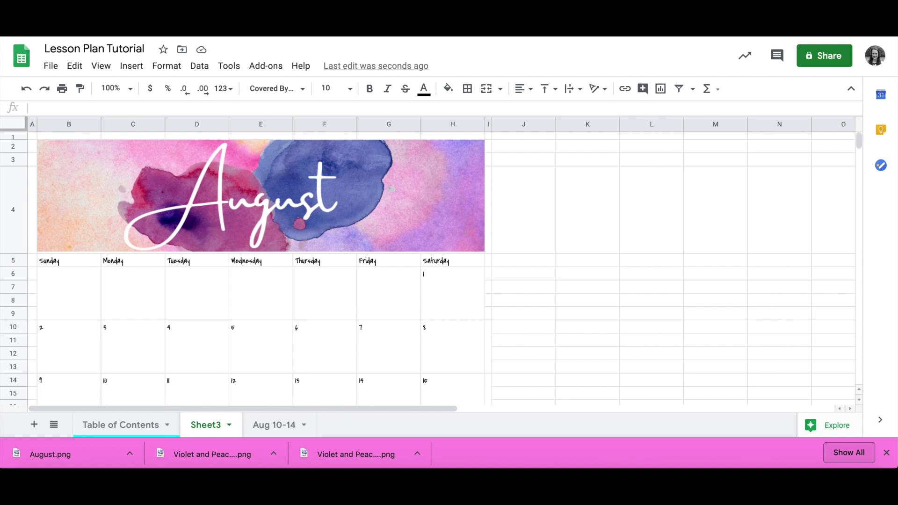
- Switch to the Copy of 2020-2021 Lesson Plans spreadsheet and follow the August link in its Table of Contents
{"action": "key", "text": "super+t"}
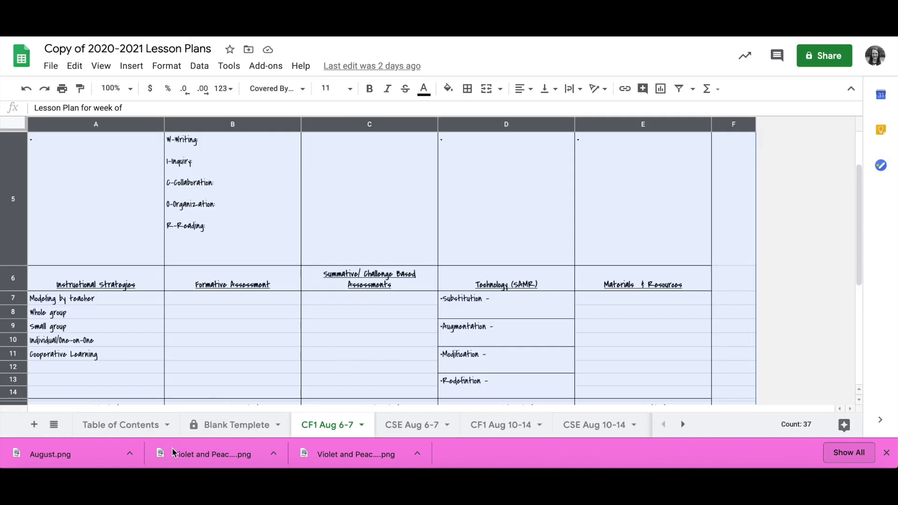
{"action": "left_click", "coordinate": [112, 437]}
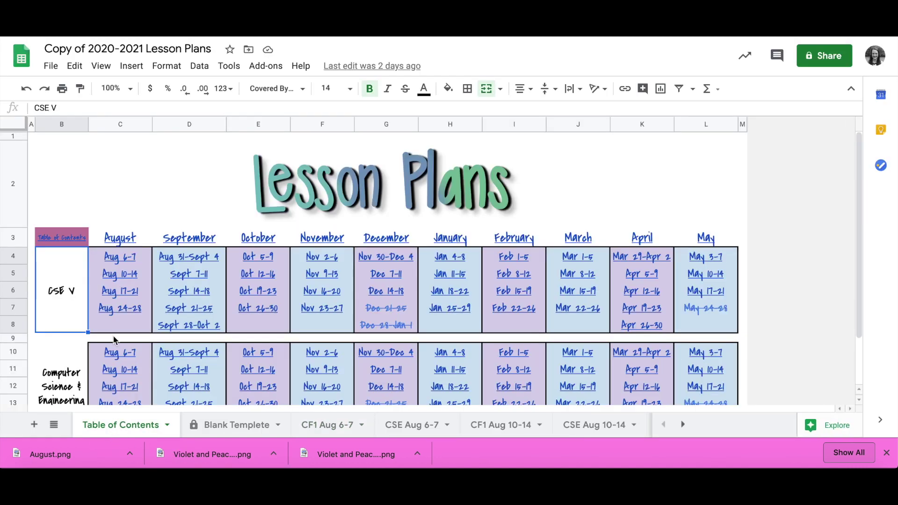
{"action": "left_click", "coordinate": [121, 239]}
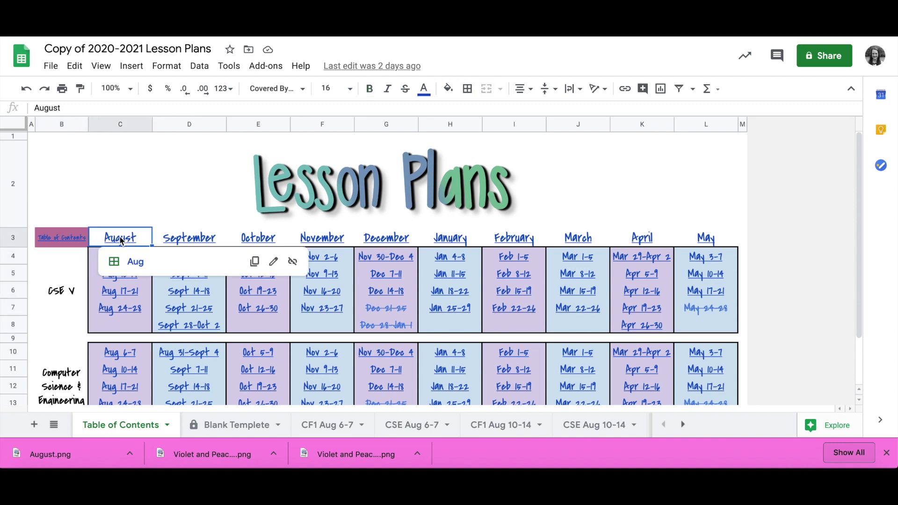
{"action": "left_click", "coordinate": [136, 263]}
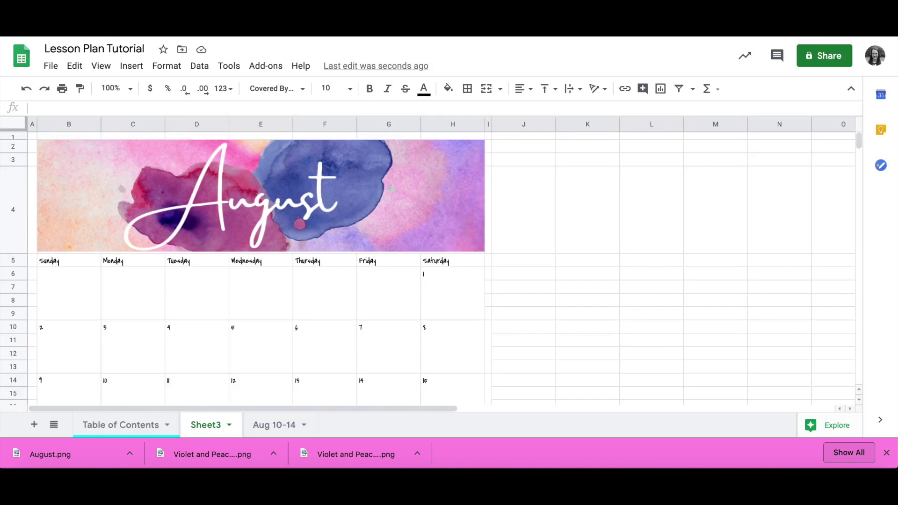
- Center the Sunday to Saturday headings in row 5 horizontally in the Lesson Plan Tutorial spreadsheet
{"action": "left_click", "coordinate": [69, 259]}
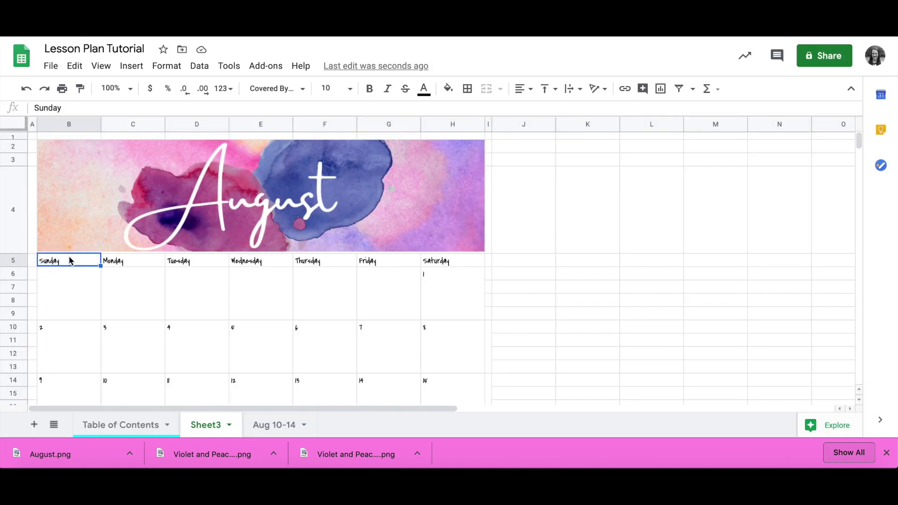
{"action": "left_click", "coordinate": [469, 264], "text": "shift"}
{"action": "left_click", "coordinate": [530, 89]}
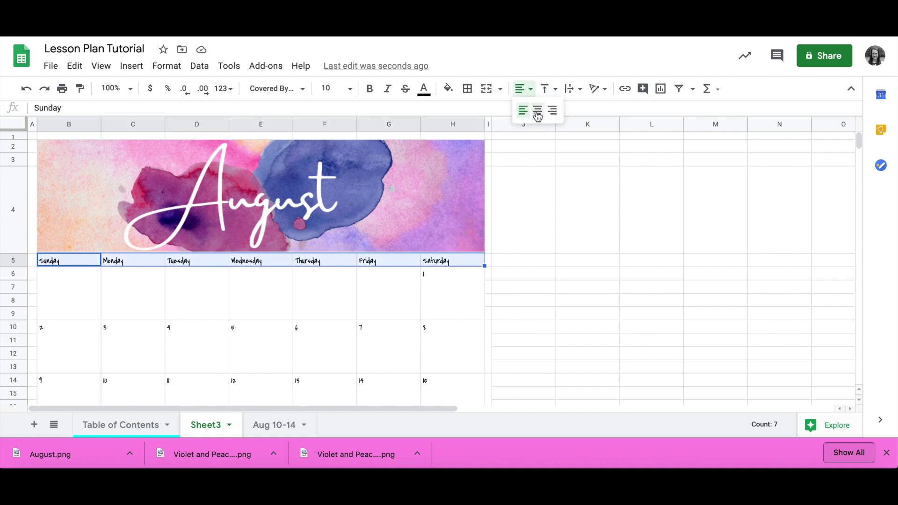
{"action": "left_click", "coordinate": [537, 110]}
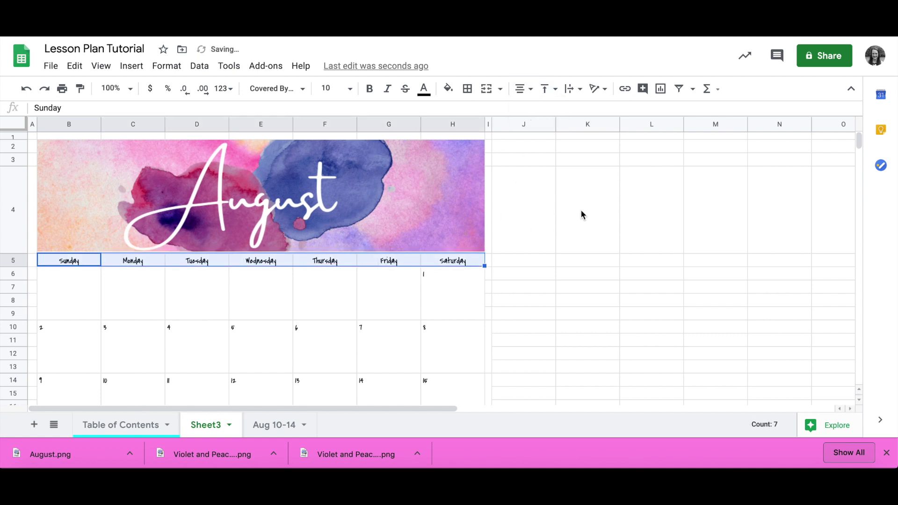
{"action": "left_click", "coordinate": [88, 261]}
{"action": "left_click", "coordinate": [449, 90]}
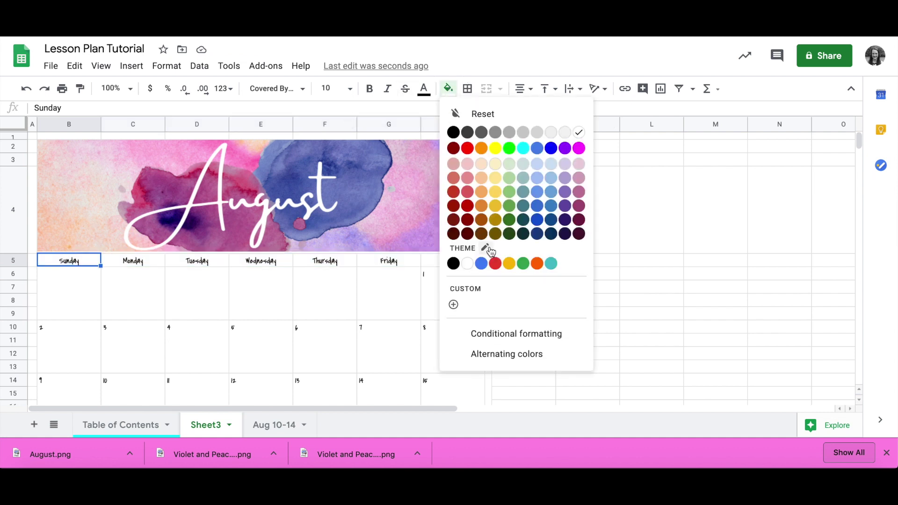
{"action": "left_click", "coordinate": [454, 305]}
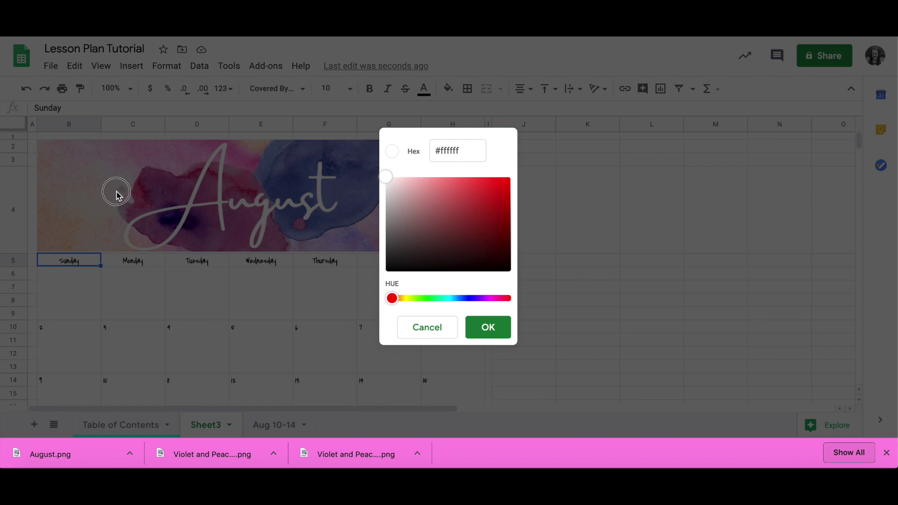
{"action": "left_click", "coordinate": [428, 333]}
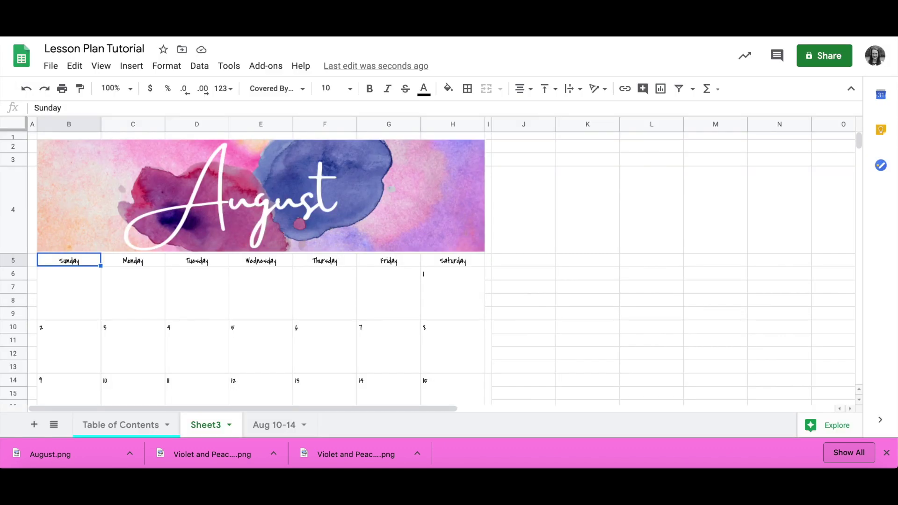
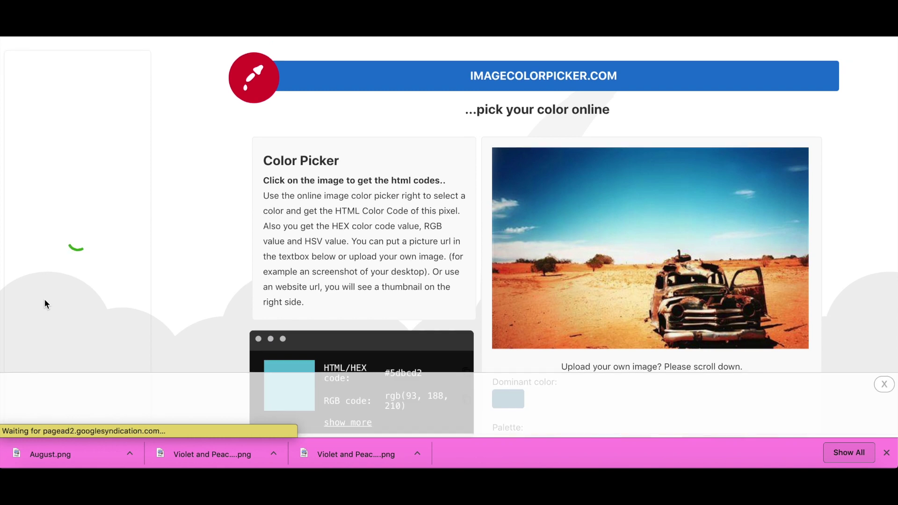
- Upload the August banner image to imagecolorpicker.com to generate its color palette
{"action": "left_click", "coordinate": [517, 84]}
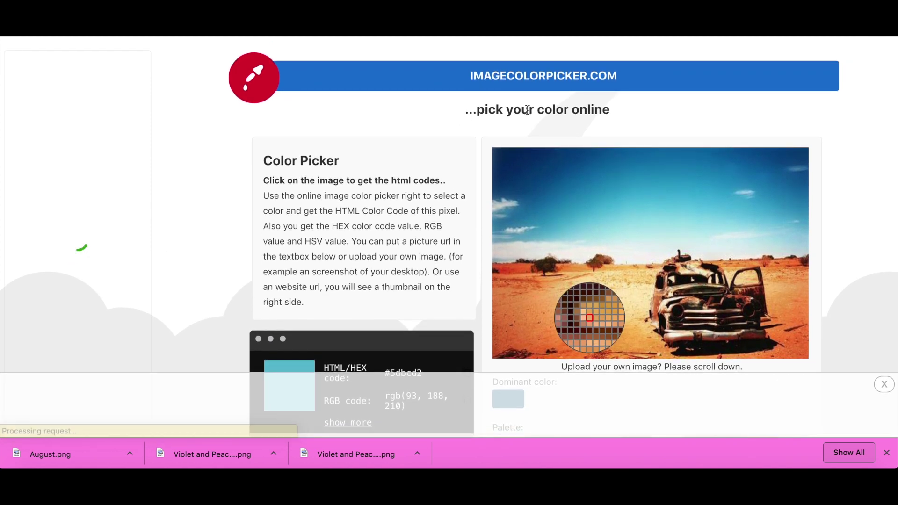
{"action": "scroll", "coordinate": [527, 110], "scroll_direction": "down", "scroll_amount": 5}
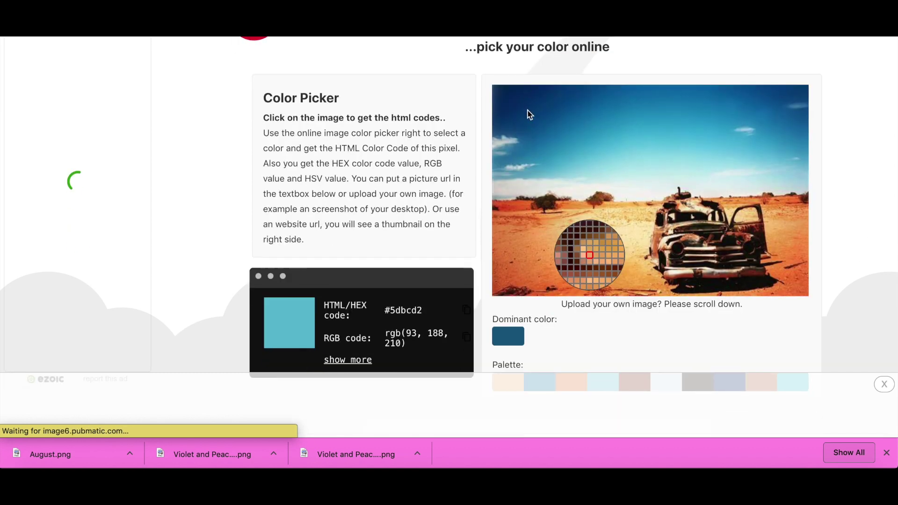
{"action": "scroll", "coordinate": [527, 110], "scroll_direction": "down", "scroll_amount": 6}
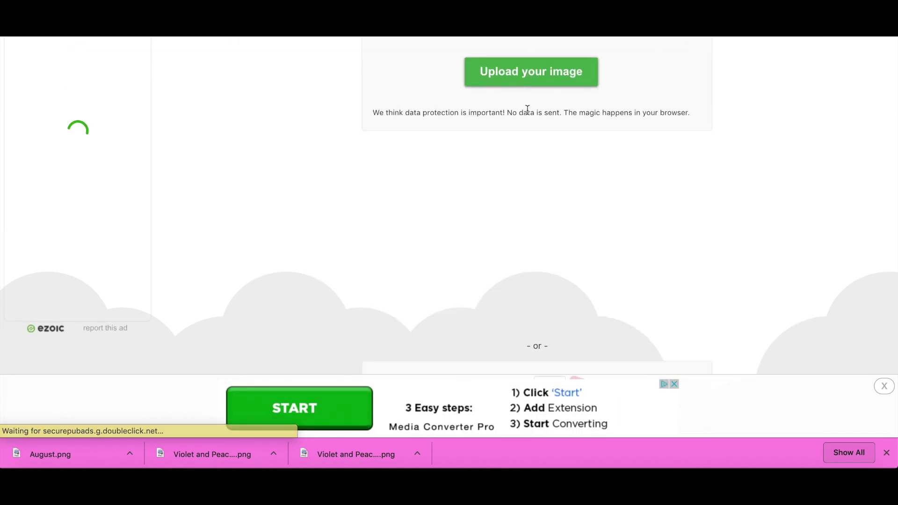
{"action": "left_click", "coordinate": [518, 77]}
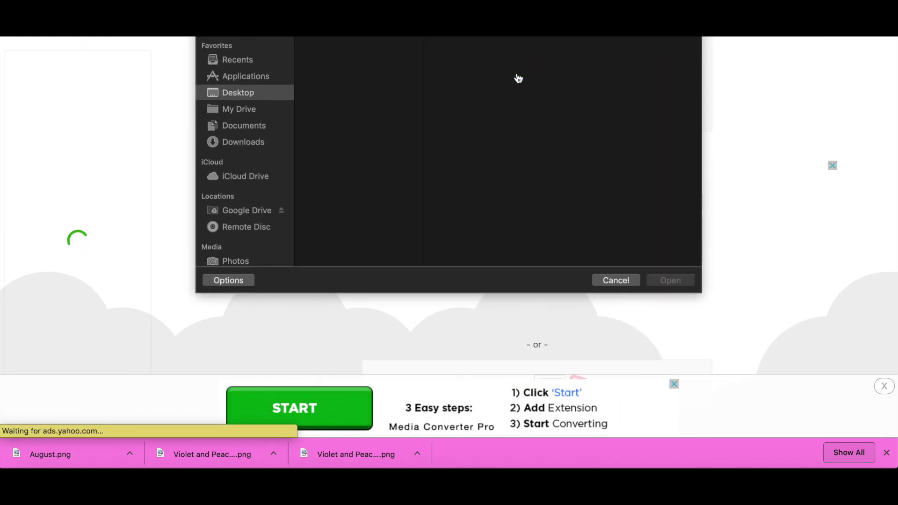
{"action": "double_click", "coordinate": [363, 74]}
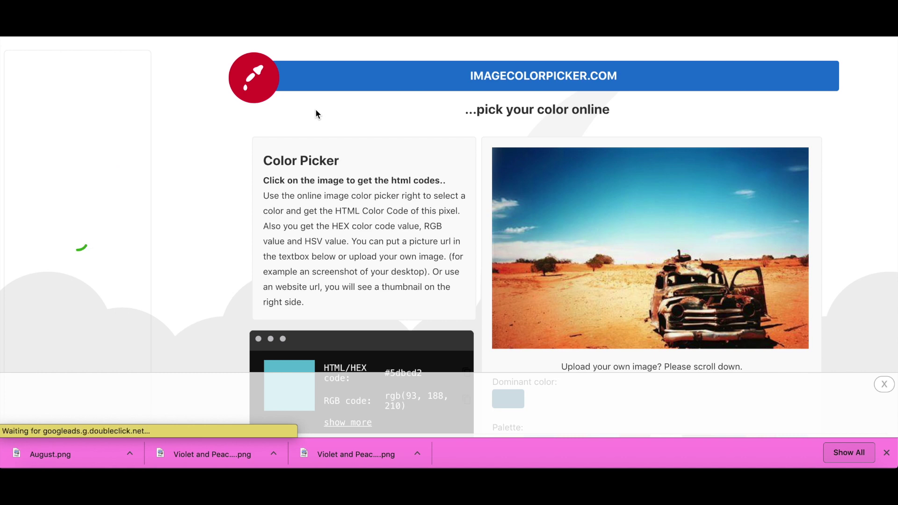
{"action": "scroll", "coordinate": [261, 234], "scroll_direction": "down", "scroll_amount": 4}
{"action": "scroll", "coordinate": [260, 229], "scroll_direction": "up", "scroll_amount": 2}
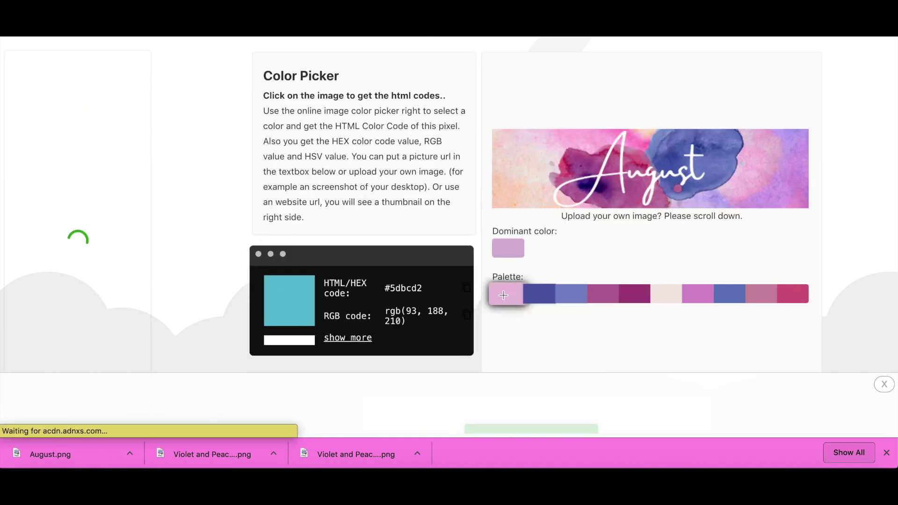
- Copy the palette's light pink hex code #e8beda and apply it as the Sunday heading's fill color in the Lesson Plan Tutorial spreadsheet
{"action": "left_click", "coordinate": [503, 295]}
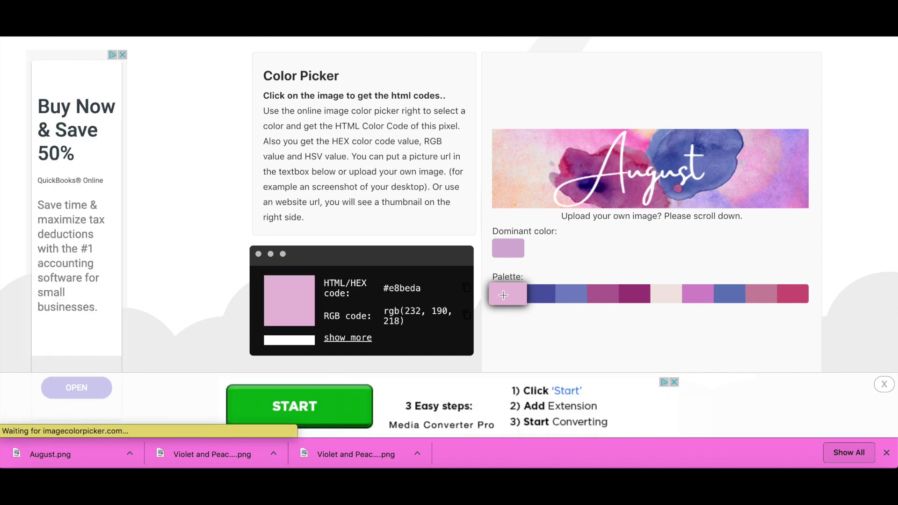
{"action": "left_click_drag", "start_coordinate": [383, 288], "coordinate": [424, 293]}
{"action": "key", "text": "ctrl+c"}
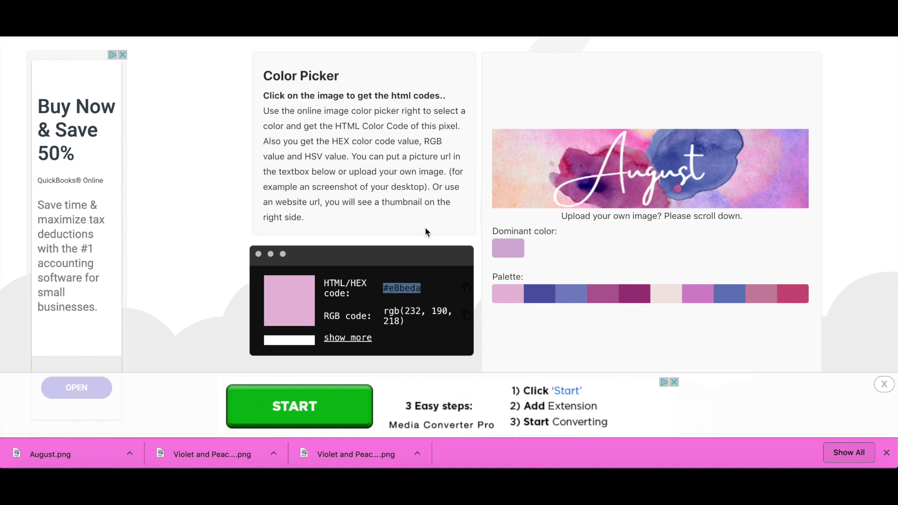
{"action": "key", "text": "ctrl+Tab"}
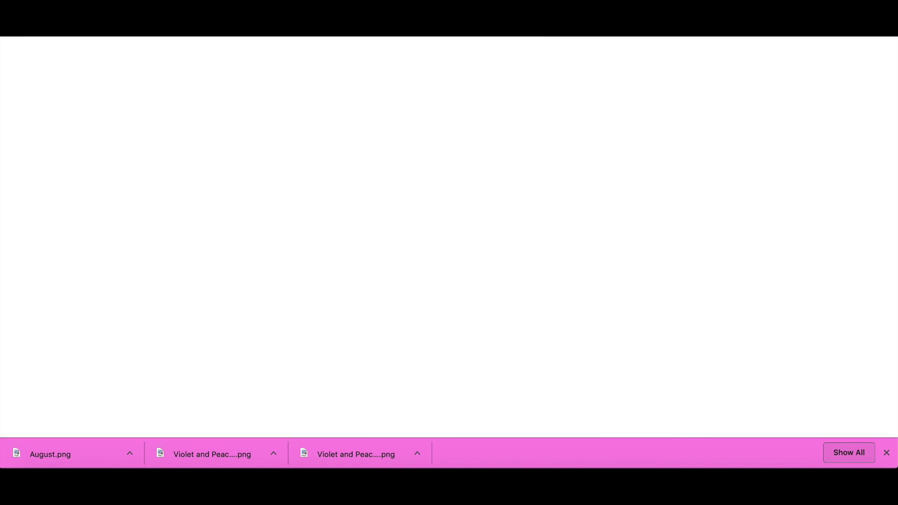
{"action": "double_click", "coordinate": [461, 150]}
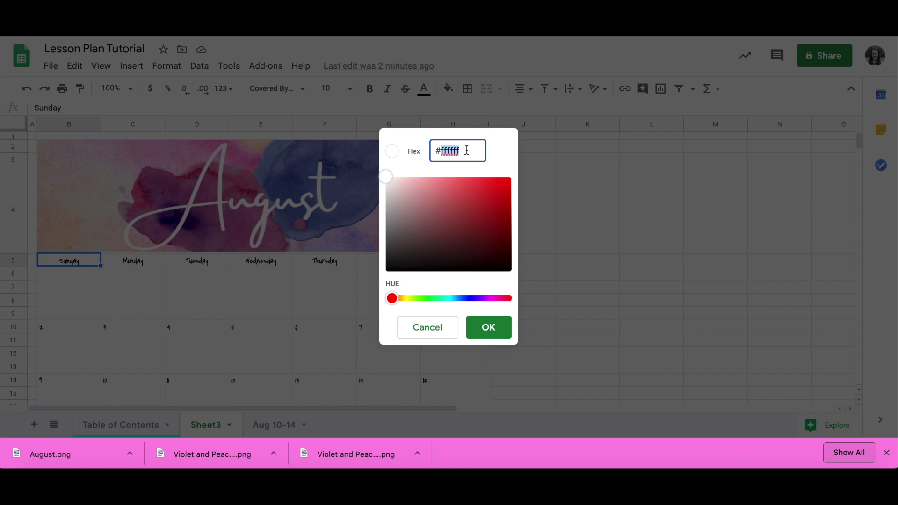
{"action": "key", "text": "ctrl+v"}
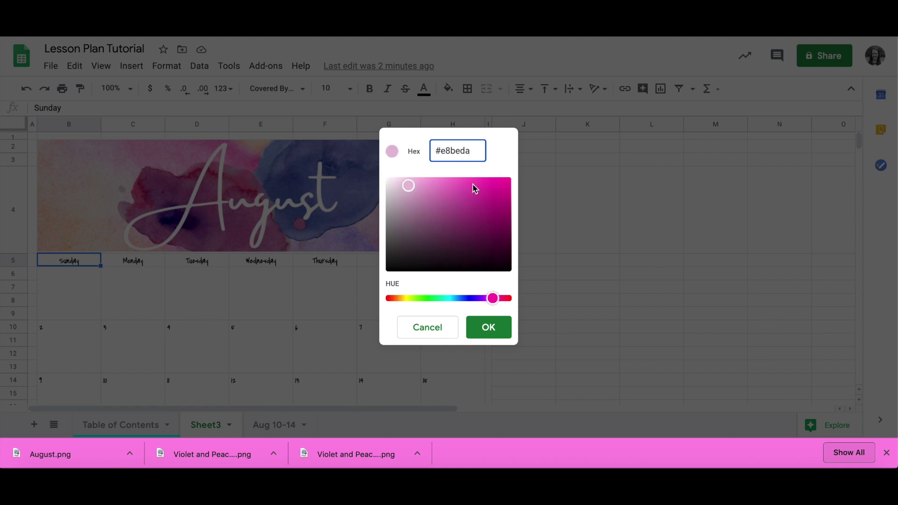
{"action": "left_click", "coordinate": [490, 330]}
- Copy the palette's dark blue hex code #4f5ba8 from the color picker site and fill the Monday heading with it
{"action": "key", "text": "Right"}
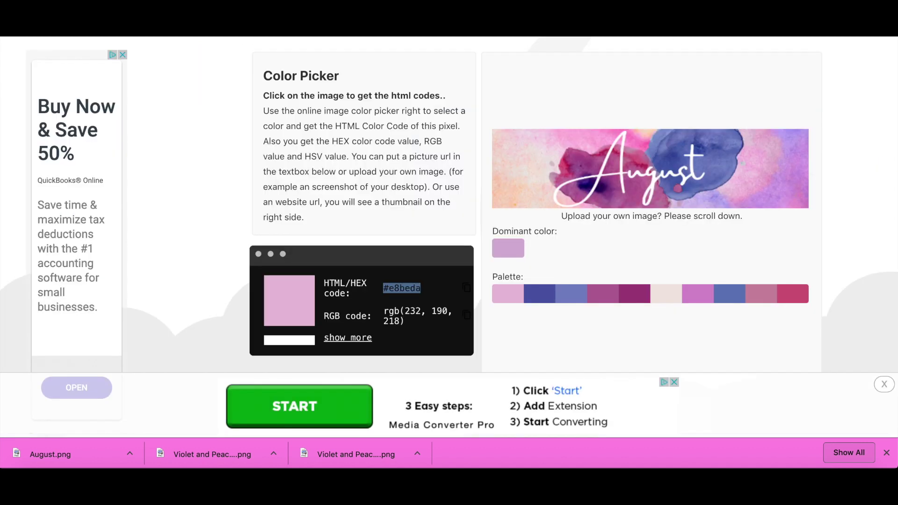
{"action": "left_click", "coordinate": [542, 298]}
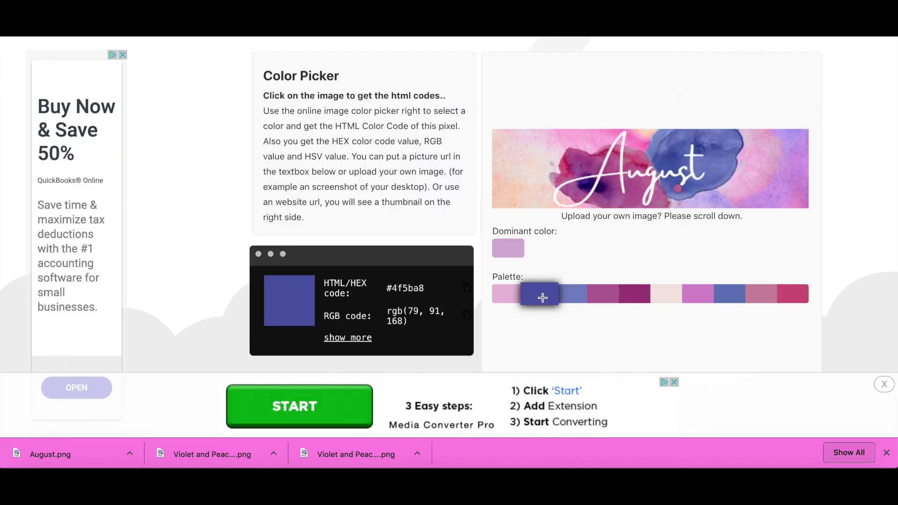
{"action": "left_click", "coordinate": [466, 290]}
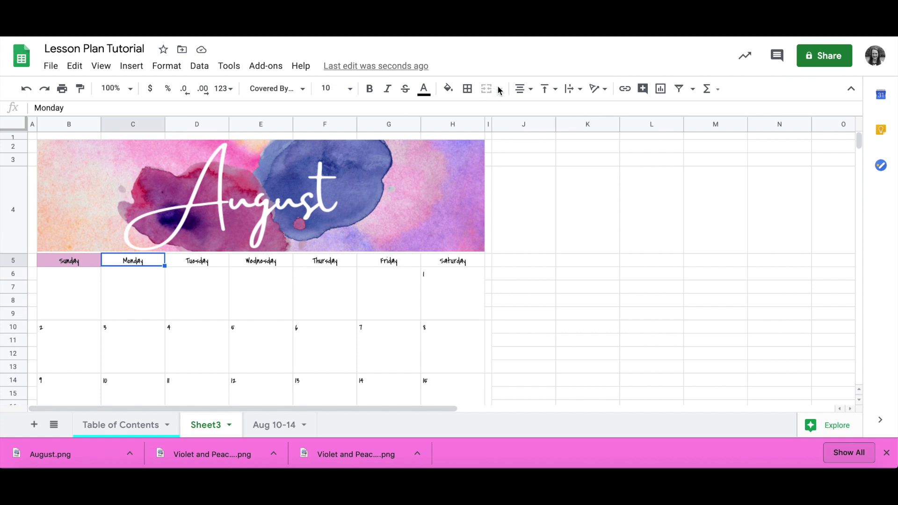
{"action": "left_click", "coordinate": [448, 89]}
{"action": "left_click", "coordinate": [467, 305]}
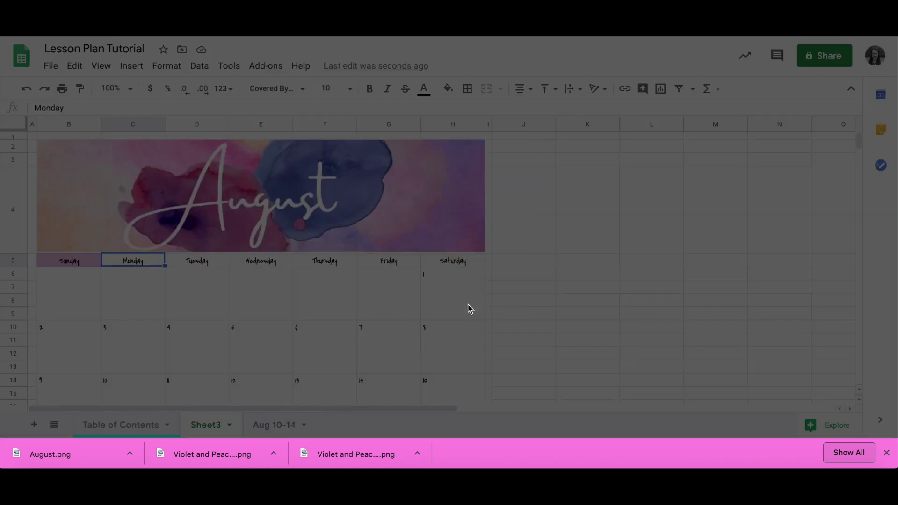
{"action": "double_click", "coordinate": [474, 147]}
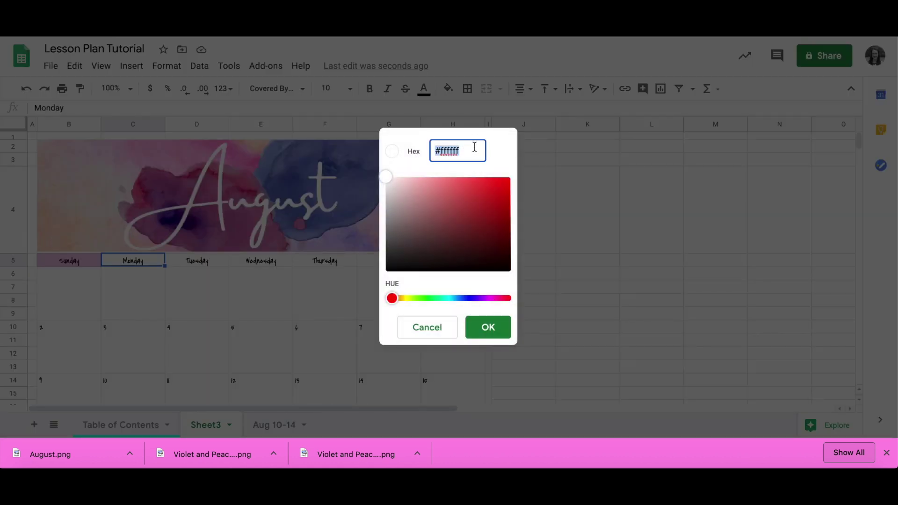
{"action": "key", "text": "super+v"}
{"action": "left_click", "coordinate": [486, 327]}
- Fill the Tuesday, Wednesday and Thursday headings with the palette's periwinkle blue, magenta #b56499 and dark magenta as custom colors
{"action": "key", "text": "Right"}
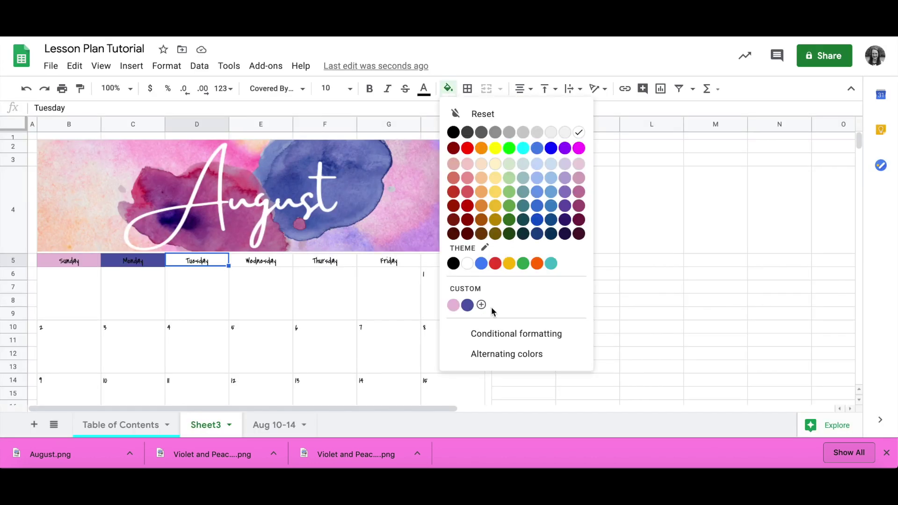
{"action": "left_click", "coordinate": [481, 304]}
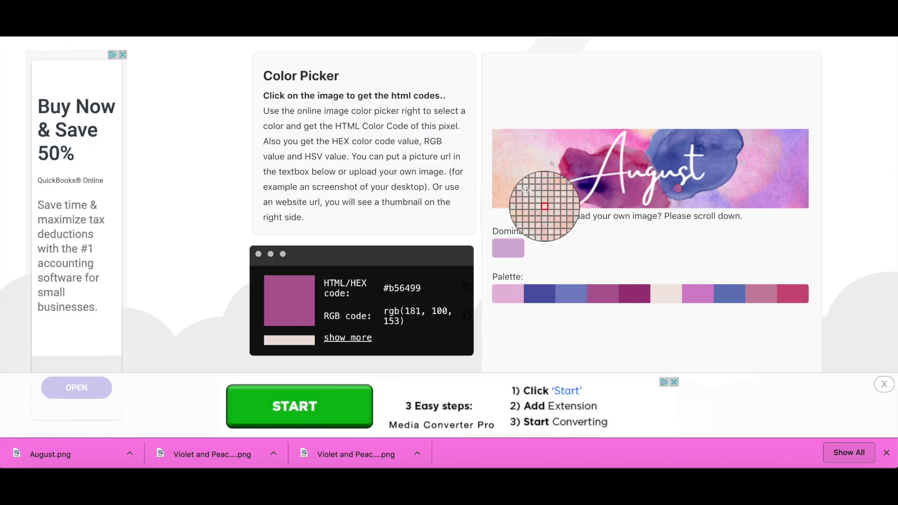
{"action": "left_click", "coordinate": [646, 296]}
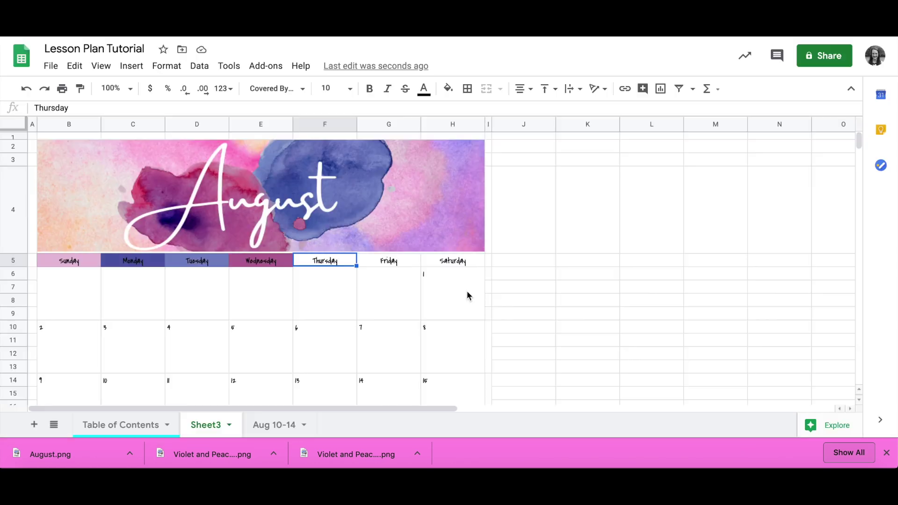
{"action": "left_click", "coordinate": [448, 88]}
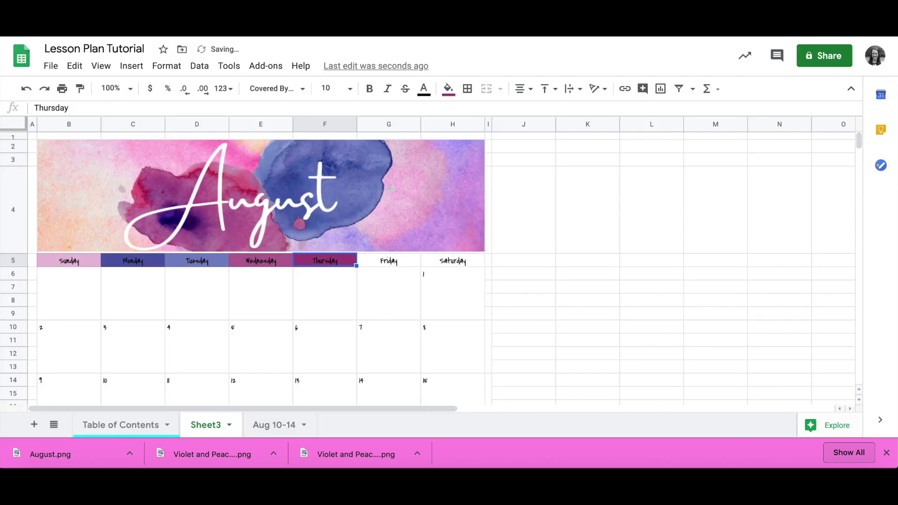
- Fill the Friday heading with the palette's orchid pink #d68ecd as a custom color
{"action": "left_click", "coordinate": [388, 260]}
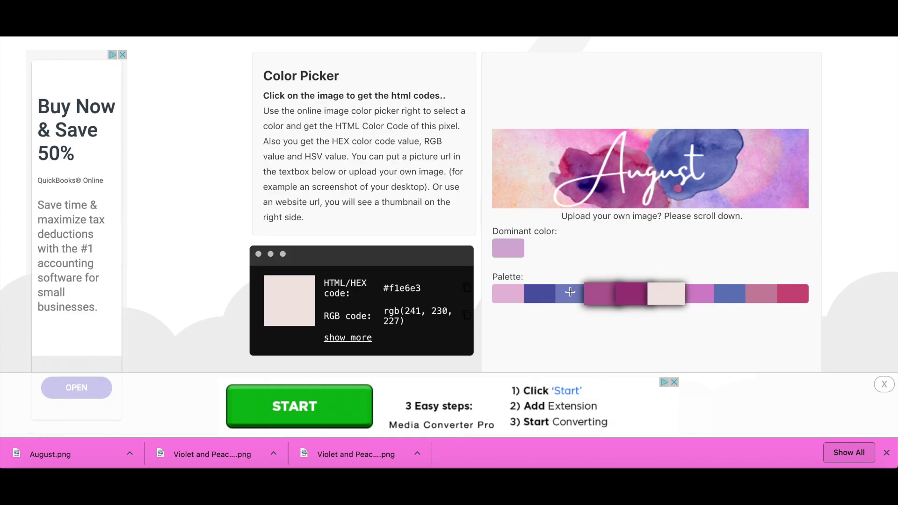
{"action": "left_click", "coordinate": [571, 292]}
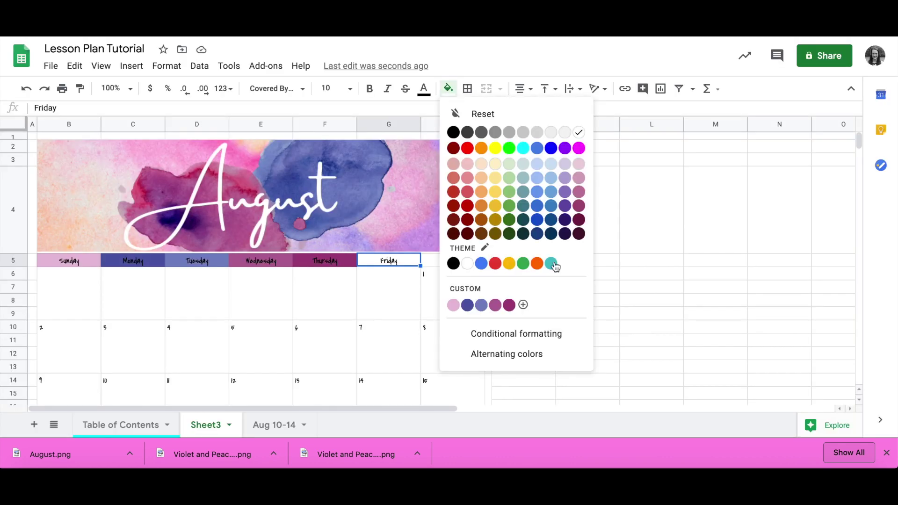
{"action": "left_click", "coordinate": [481, 305]}
{"action": "key", "text": "ctrl+v"}
{"action": "left_click", "coordinate": [488, 326]}
- Fill the Saturday heading with the palette's dusty rose as a custom color
{"action": "left_click", "coordinate": [452, 260]}
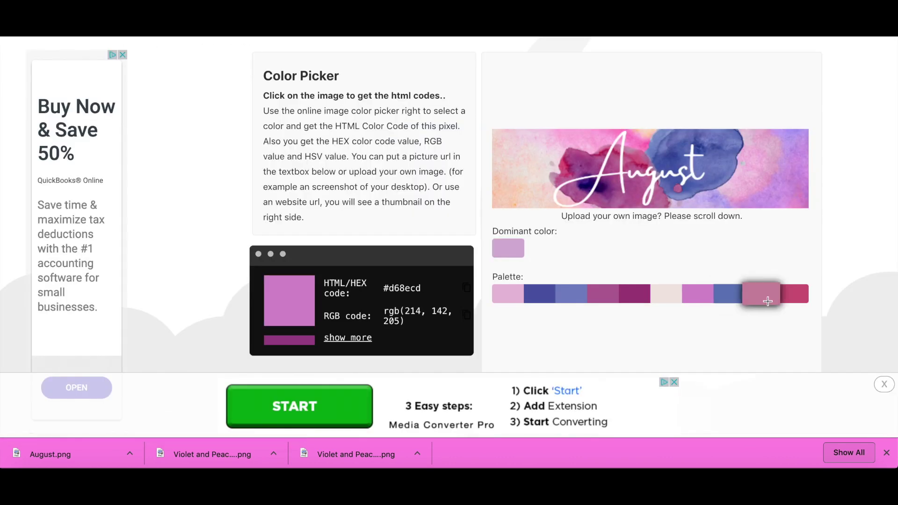
{"action": "left_click", "coordinate": [536, 294]}
{"action": "left_click", "coordinate": [448, 88]}
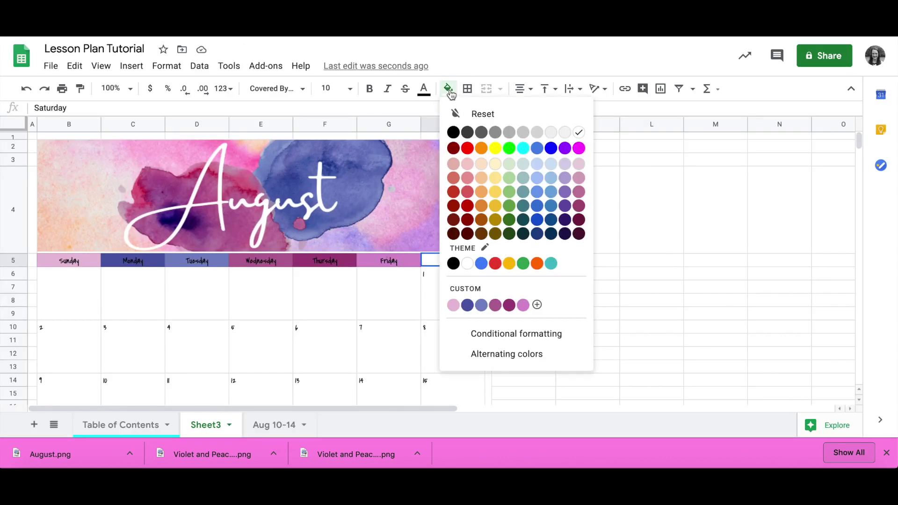
{"action": "left_click", "coordinate": [537, 305]}
{"action": "key", "text": "ctrl+v"}
{"action": "left_click", "coordinate": [488, 327]}
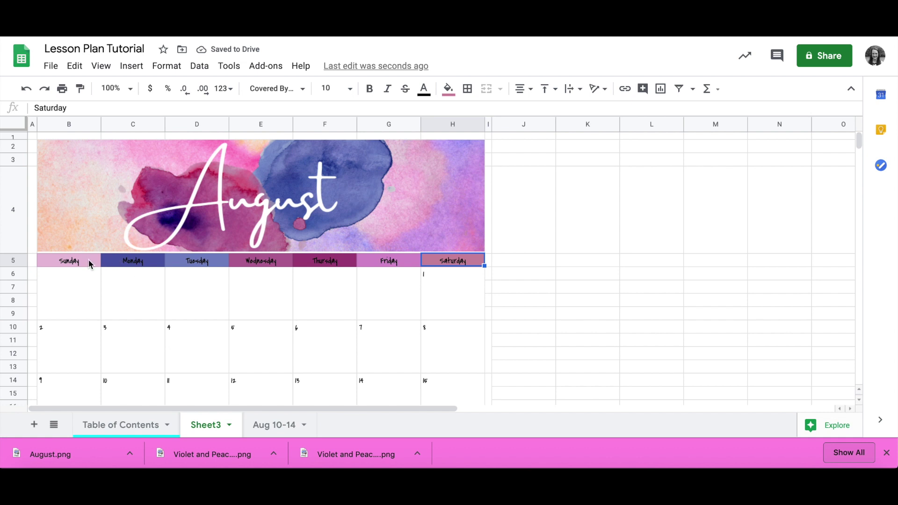
- Add a black outer border around the merged August banner cell and set it to a thicker solid line
{"action": "left_click", "coordinate": [91, 223]}
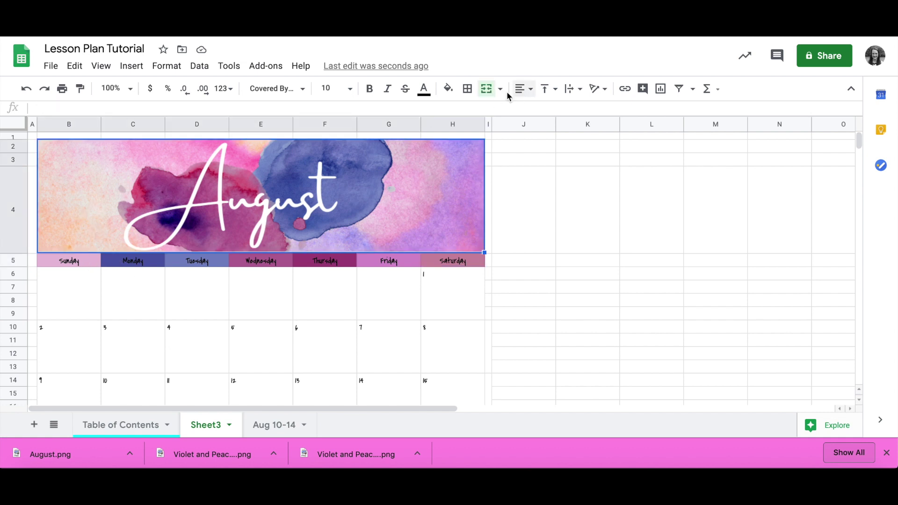
{"action": "left_click", "coordinate": [468, 90]}
{"action": "left_click", "coordinate": [541, 114]}
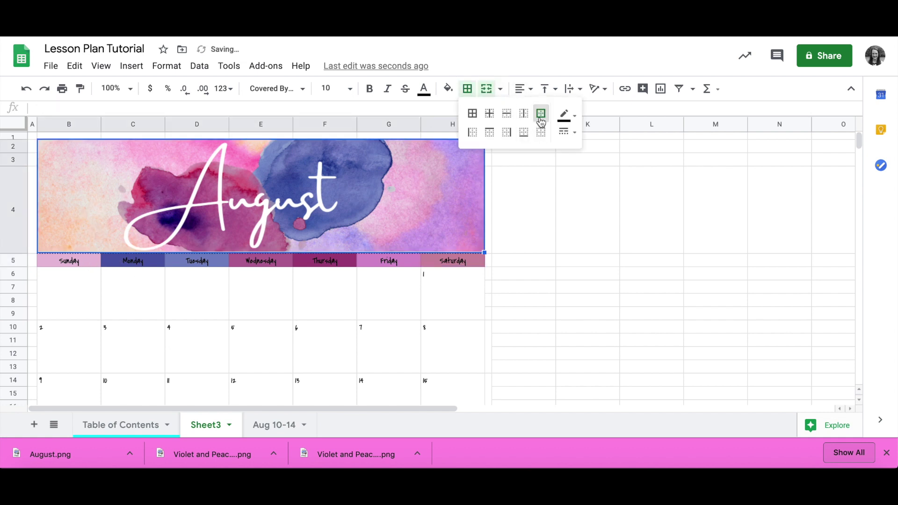
{"action": "left_click", "coordinate": [567, 132]}
{"action": "left_click", "coordinate": [585, 176]}
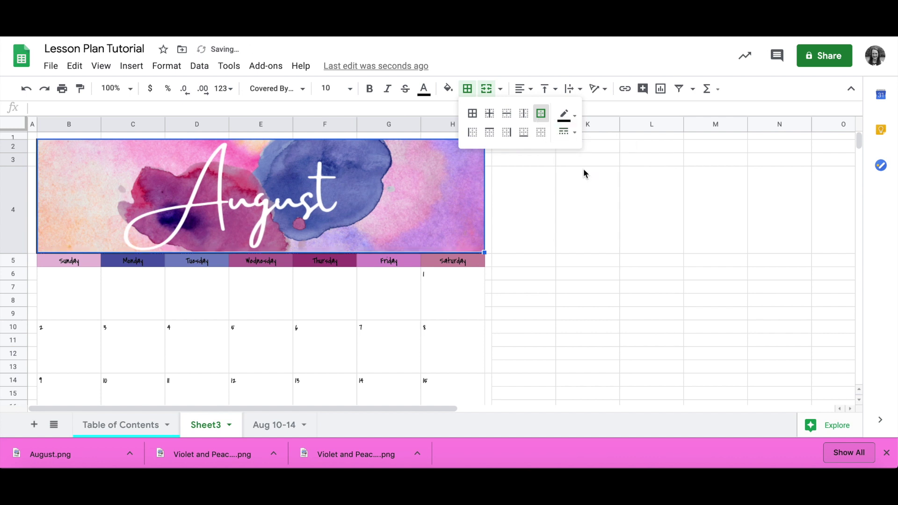
- Add a black outer border and vertical dividers to the Sunday to Saturday headings in row 5
{"action": "left_click", "coordinate": [88, 260]}
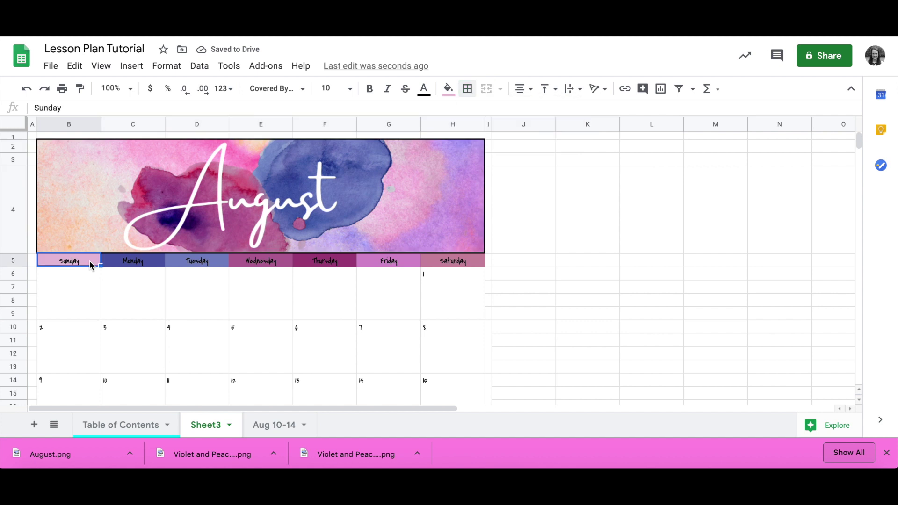
{"action": "left_click", "coordinate": [94, 239]}
{"action": "left_click", "coordinate": [95, 262]}
{"action": "left_click", "coordinate": [470, 260], "text": "shift"}
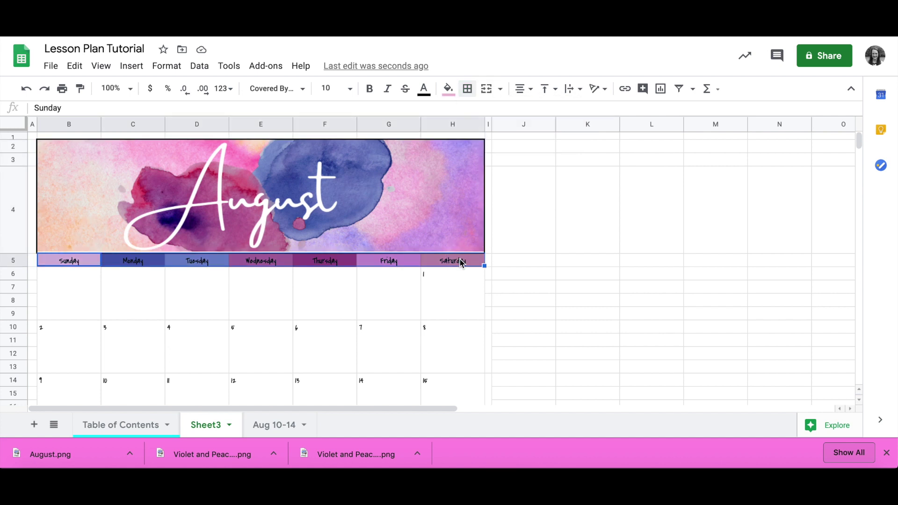
{"action": "left_click", "coordinate": [467, 88]}
{"action": "left_click", "coordinate": [541, 113]}
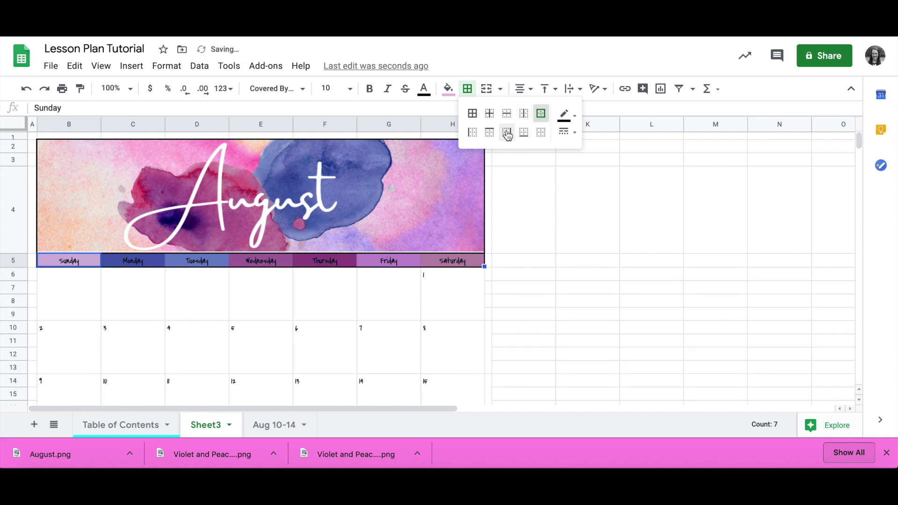
{"action": "left_click", "coordinate": [523, 114]}
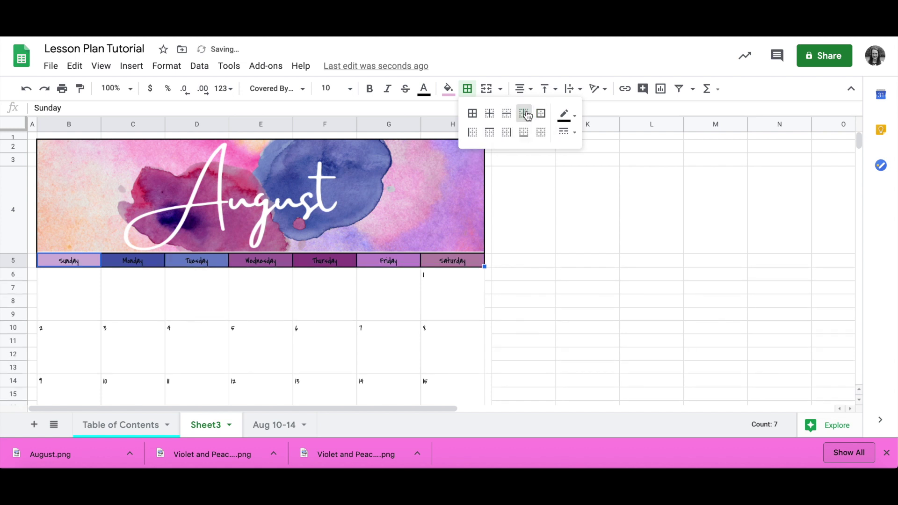
- Add a black outer border plus vertical and horizontal dividers to all the August day cells, B6 through H29
{"action": "left_click", "coordinate": [87, 306]}
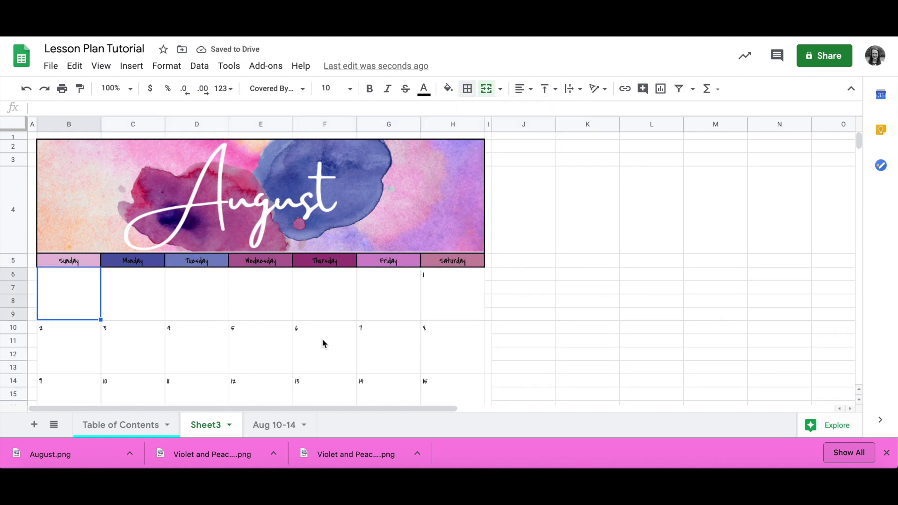
{"action": "scroll", "coordinate": [322, 343], "scroll_direction": "down", "scroll_amount": 3}
{"action": "scroll", "coordinate": [321, 341], "scroll_direction": "down", "scroll_amount": 4}
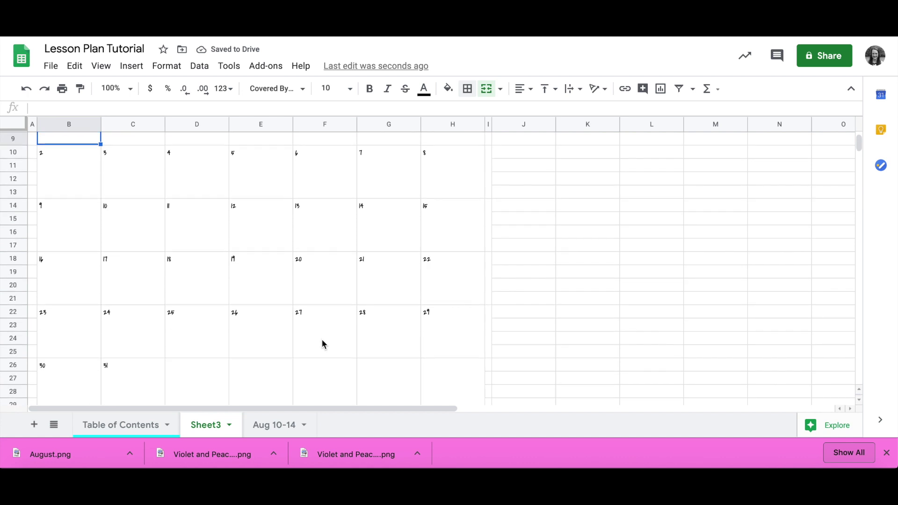
{"action": "left_click", "coordinate": [438, 378], "text": "shift"}
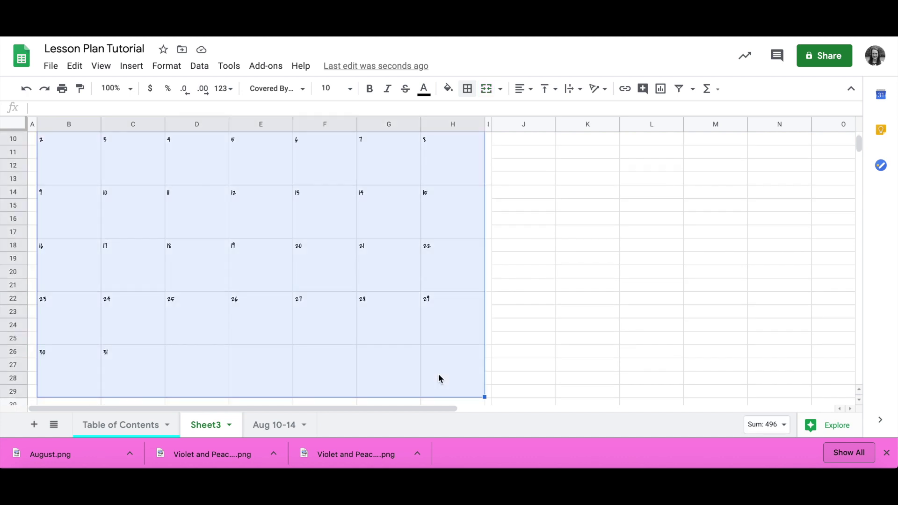
{"action": "left_click", "coordinate": [467, 88]}
{"action": "left_click", "coordinate": [542, 115]}
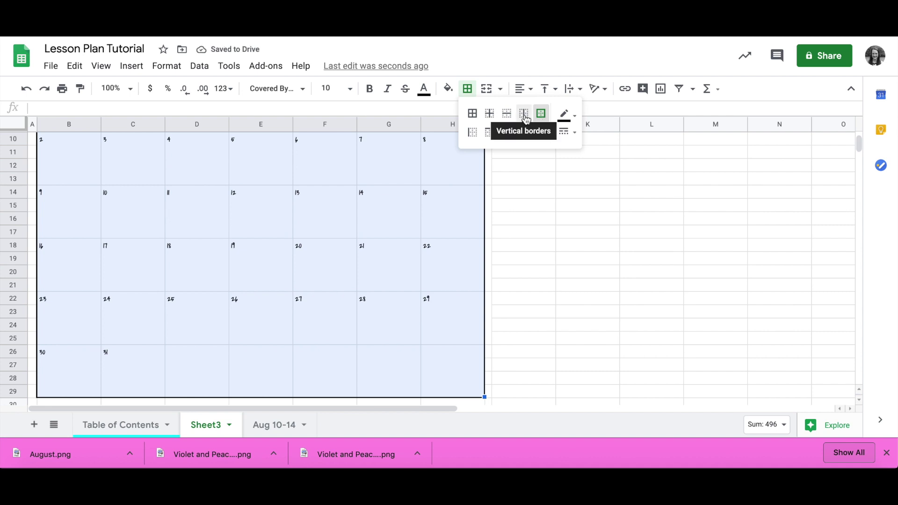
{"action": "left_click", "coordinate": [524, 116]}
{"action": "left_click", "coordinate": [508, 118]}
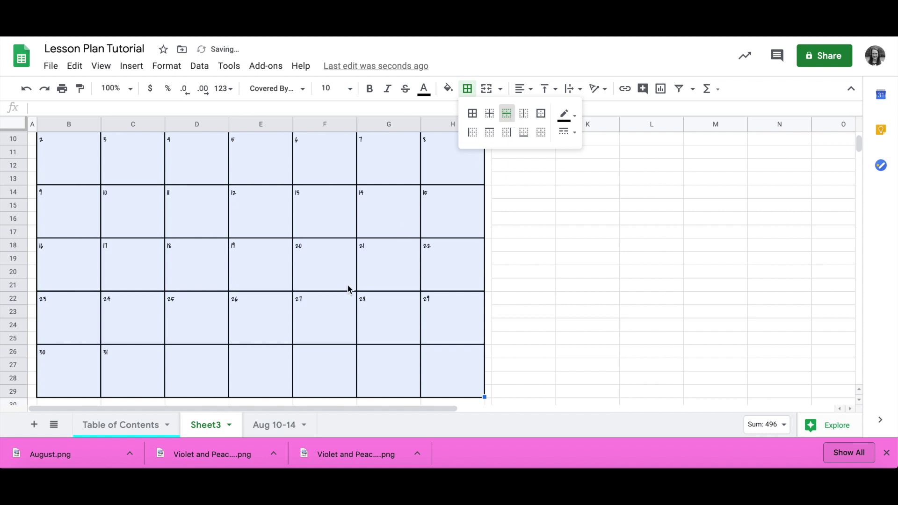
{"action": "scroll", "coordinate": [348, 289], "scroll_direction": "up", "scroll_amount": 5}
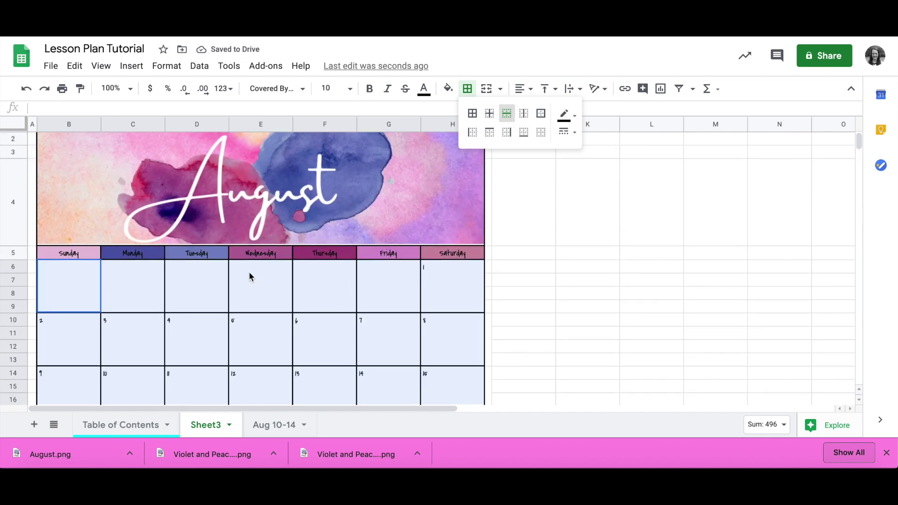
{"action": "left_click", "coordinate": [441, 285]}
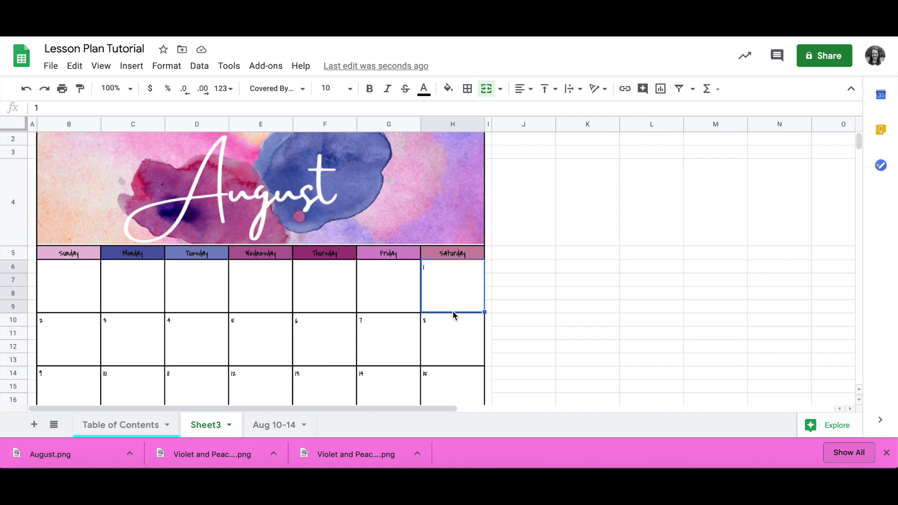
{"action": "scroll", "coordinate": [453, 315], "scroll_direction": "down", "scroll_amount": 1}
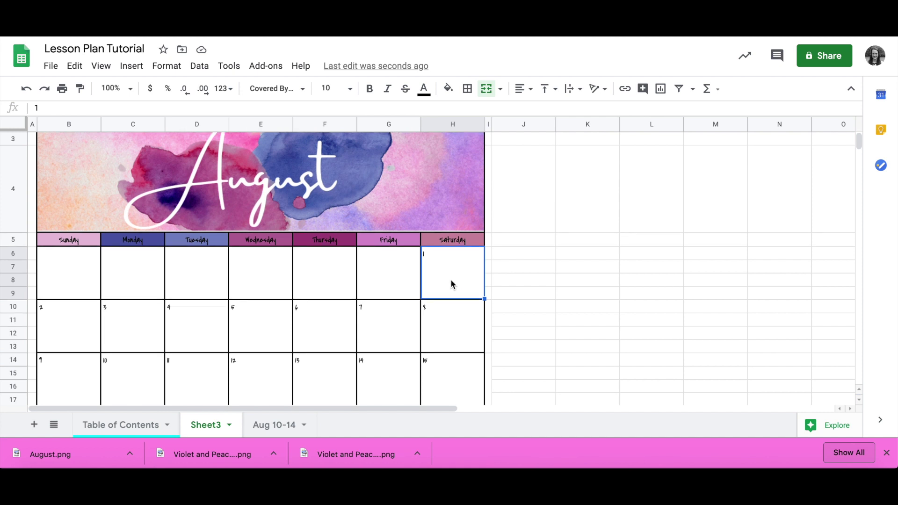
{"action": "scroll", "coordinate": [453, 285], "scroll_direction": "down", "scroll_amount": 3}
{"action": "scroll", "coordinate": [453, 285], "scroll_direction": "up", "scroll_amount": 3}
{"action": "scroll", "coordinate": [452, 283], "scroll_direction": "up", "scroll_amount": 1}
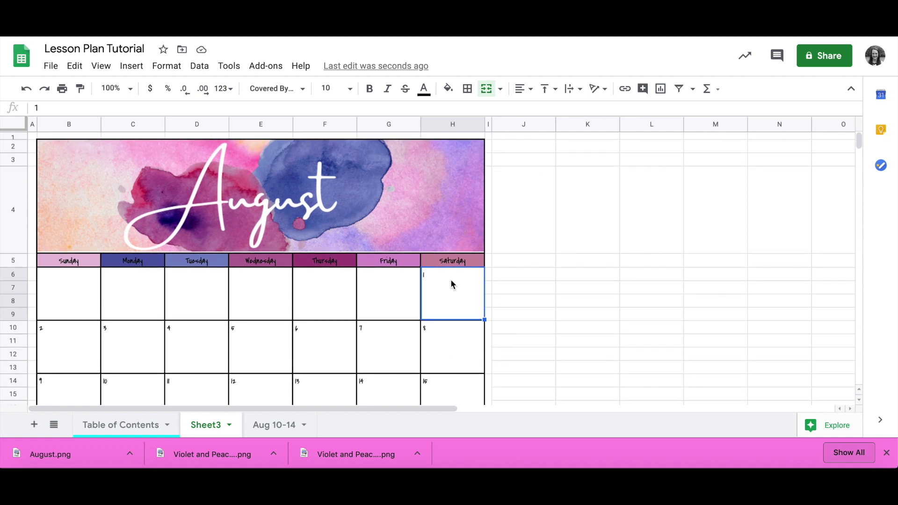
{"action": "scroll", "coordinate": [452, 285], "scroll_direction": "right", "scroll_amount": 1}
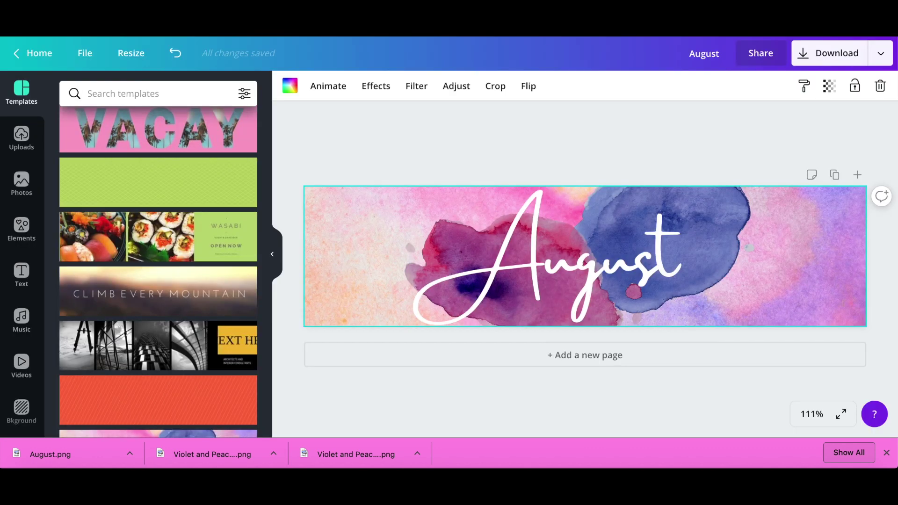
- Switch to the August banner design in Canva and change its text to September
{"action": "left_click", "coordinate": [582, 286]}
{"action": "left_click", "coordinate": [583, 285]}
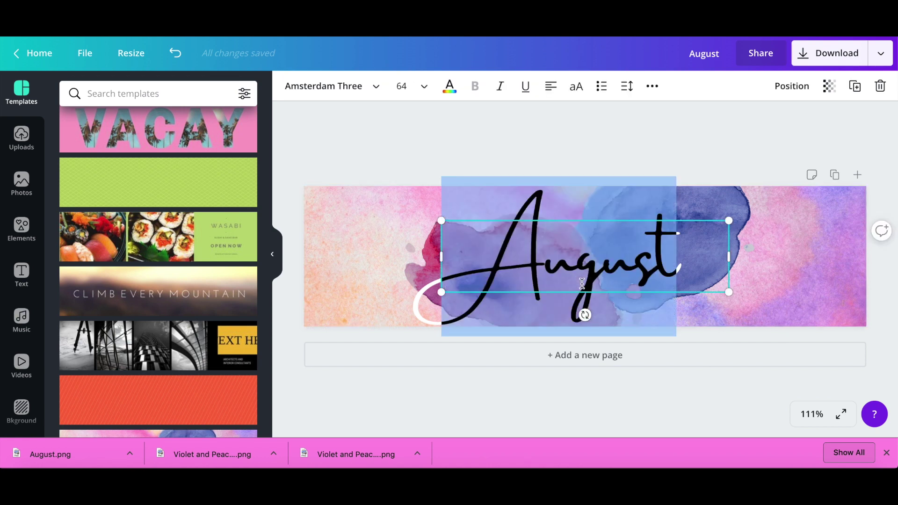
{"action": "type", "text": "Sept"}
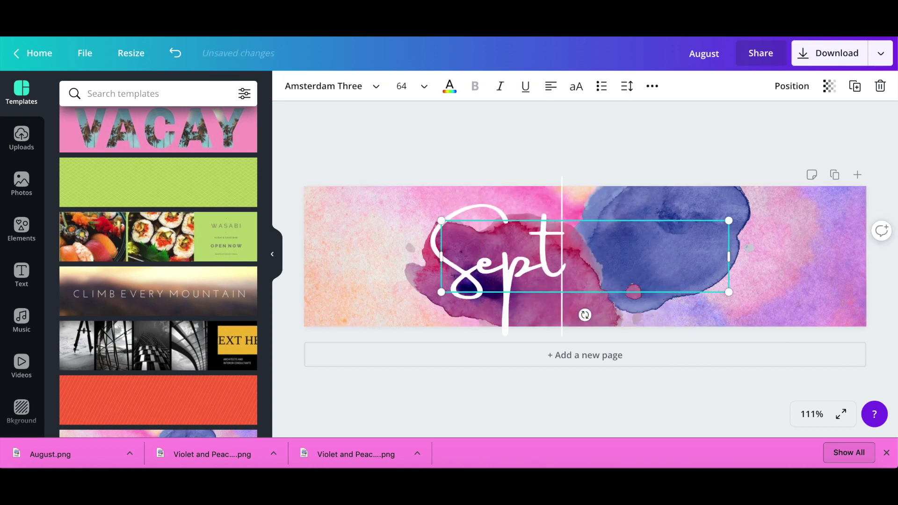
{"action": "type", "text": "ember"}
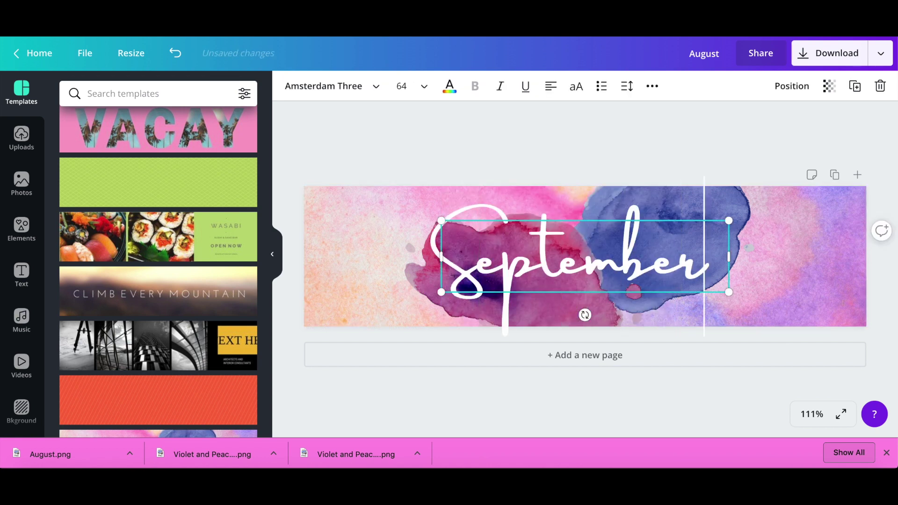
{"action": "left_click", "coordinate": [796, 265]}
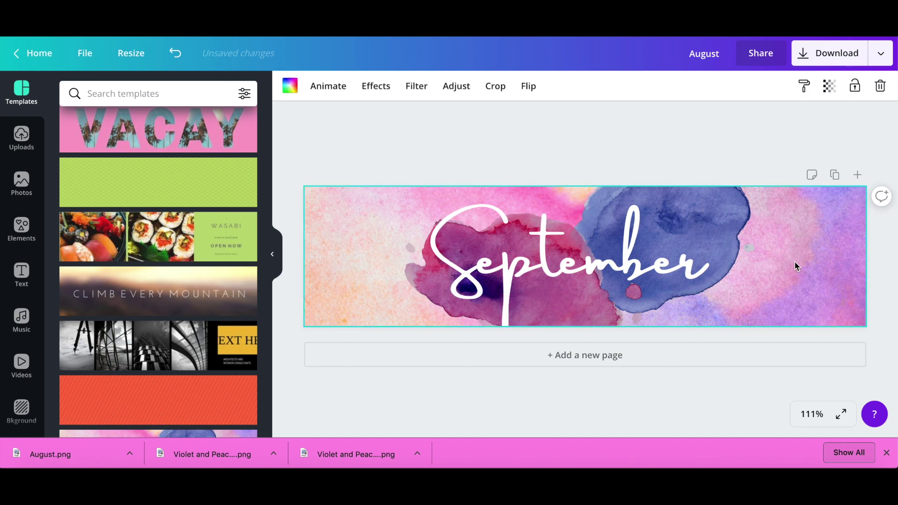
- Download the September banner as a PNG at size 1x and dismiss the saved-design dialog
{"action": "left_click", "coordinate": [832, 56]}
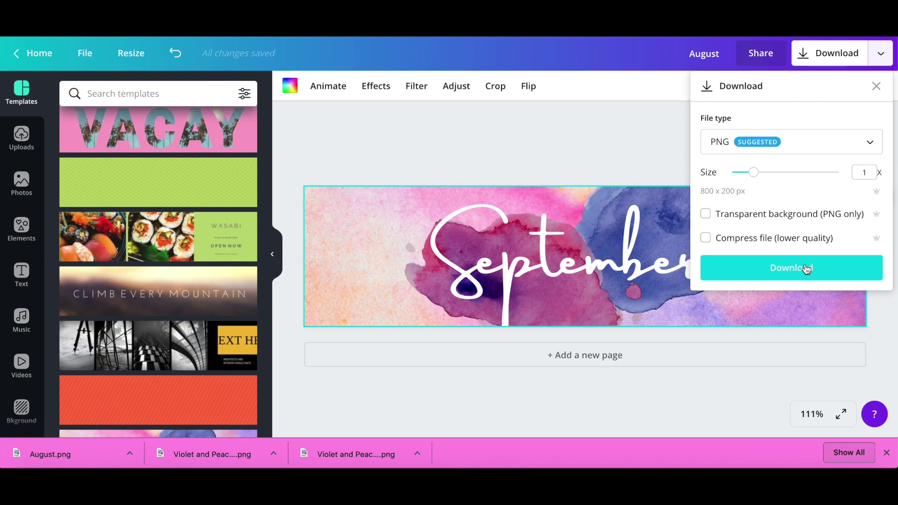
{"action": "left_click", "coordinate": [806, 269]}
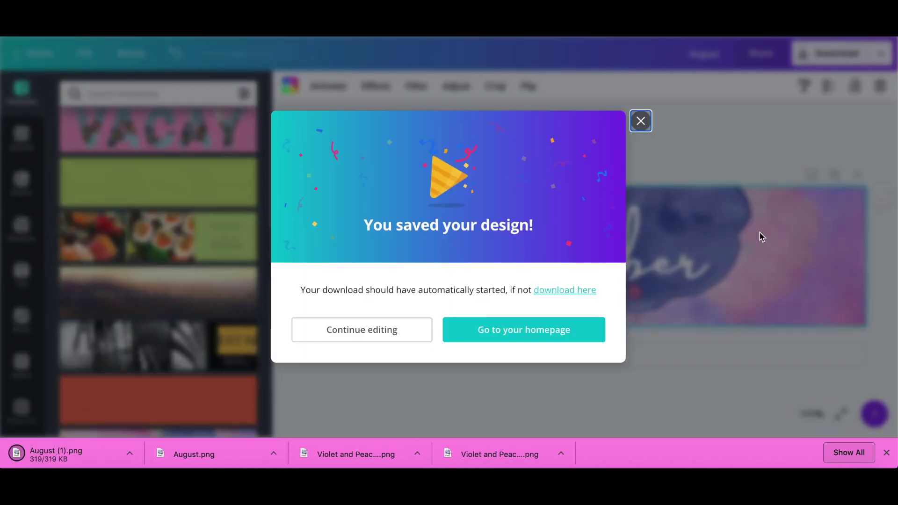
{"action": "left_click", "coordinate": [640, 122]}
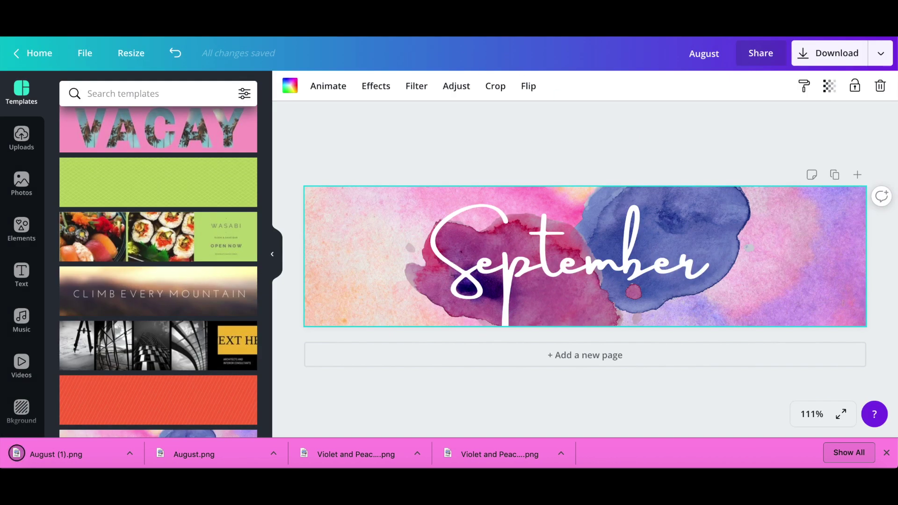
- Switch back to the Lesson Plan Tutorial spreadsheet in Google Sheets and copy the whole August calendar, A1 through I29
{"action": "key", "text": "ctrl+Tab"}
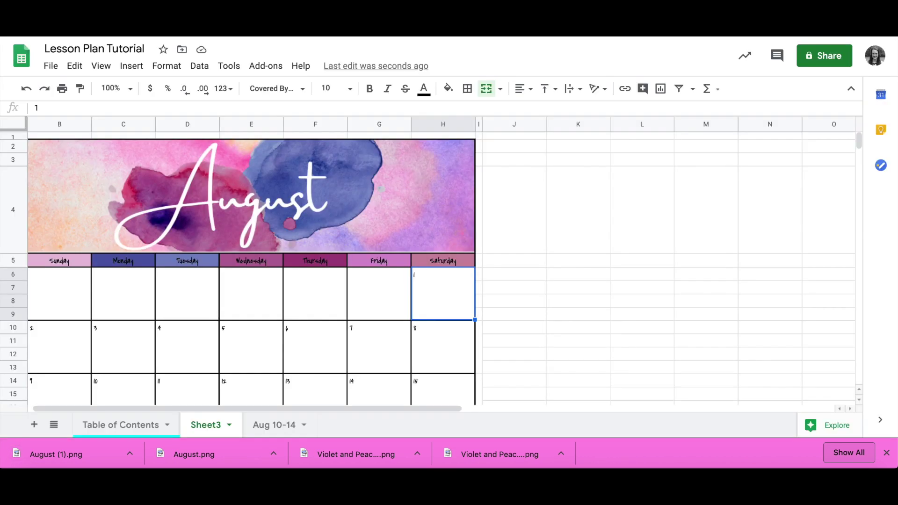
{"action": "scroll", "coordinate": [52, 170], "scroll_direction": "left", "scroll_amount": 1}
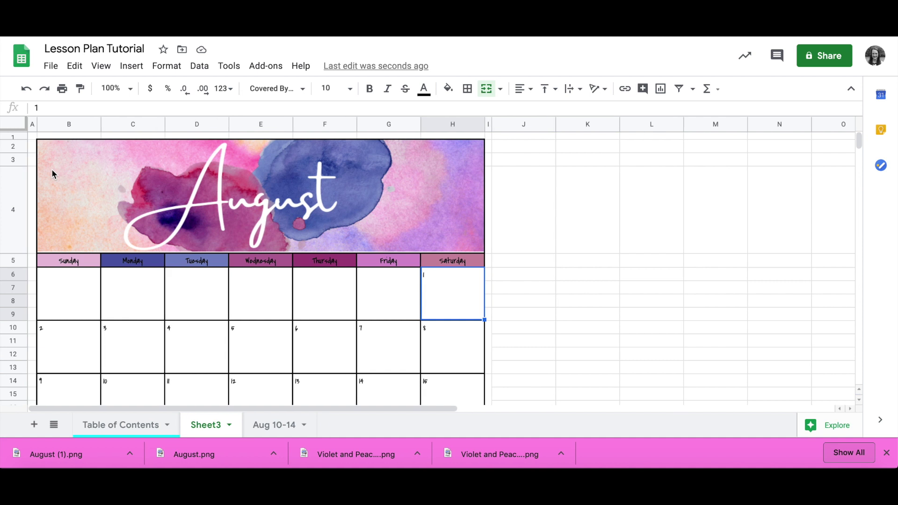
{"action": "left_click", "coordinate": [33, 138]}
{"action": "scroll", "coordinate": [402, 343], "scroll_direction": "down", "scroll_amount": 5}
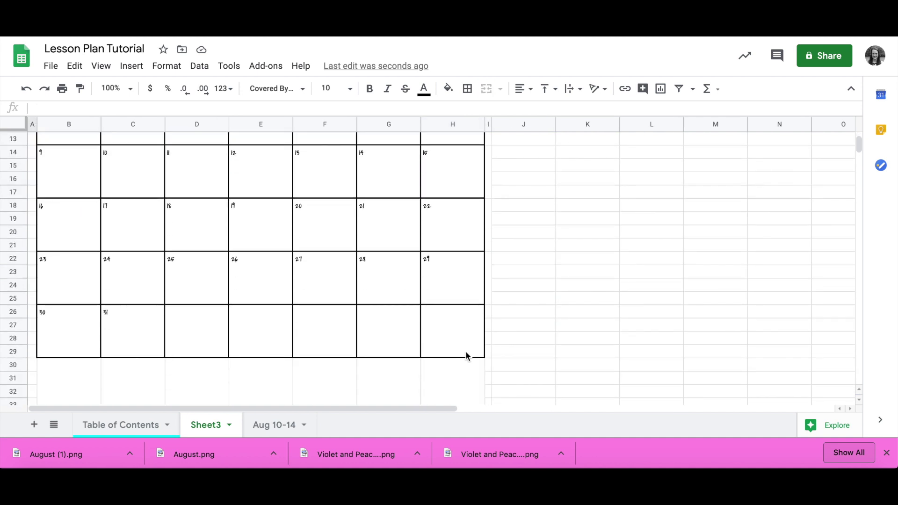
{"action": "left_click", "coordinate": [486, 355], "text": "shift"}
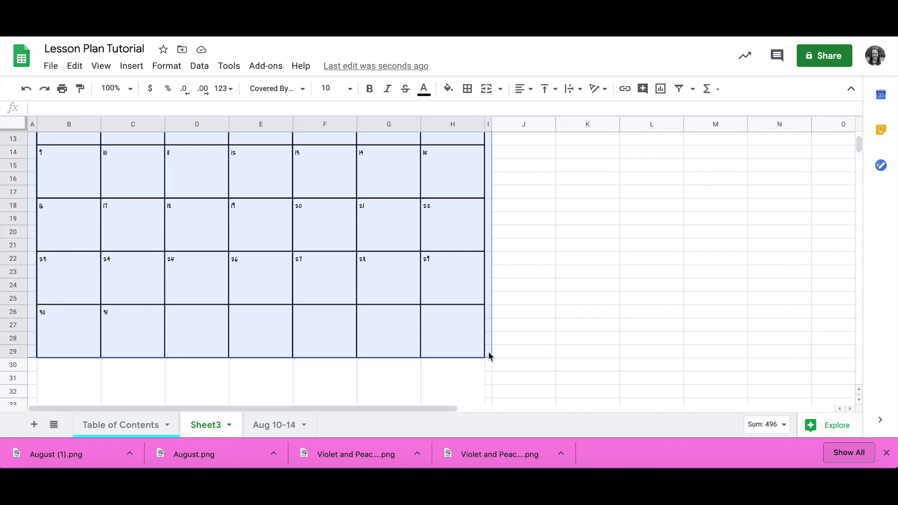
- Try pasting the copied calendar at J1 and undo the paste
{"action": "scroll", "coordinate": [536, 223], "scroll_direction": "up", "scroll_amount": 5}
{"action": "left_click", "coordinate": [525, 136]}
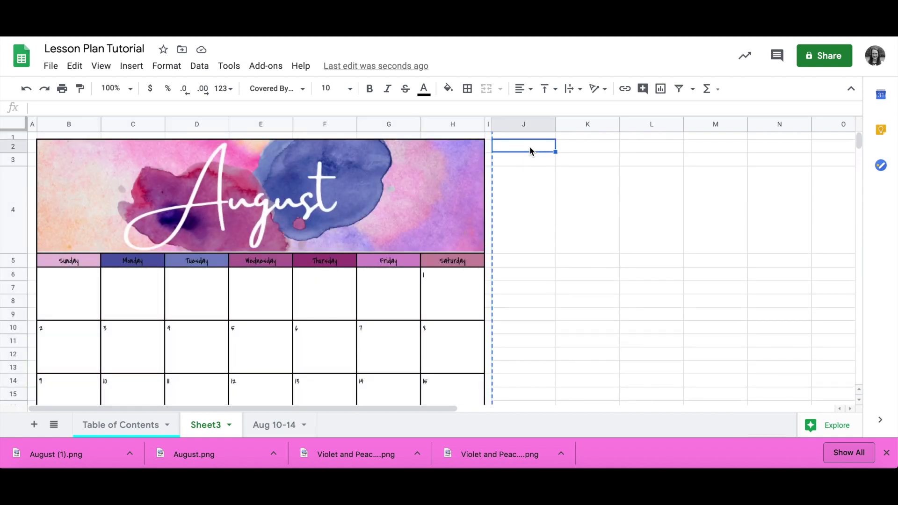
{"action": "key", "text": "ctrl+v"}
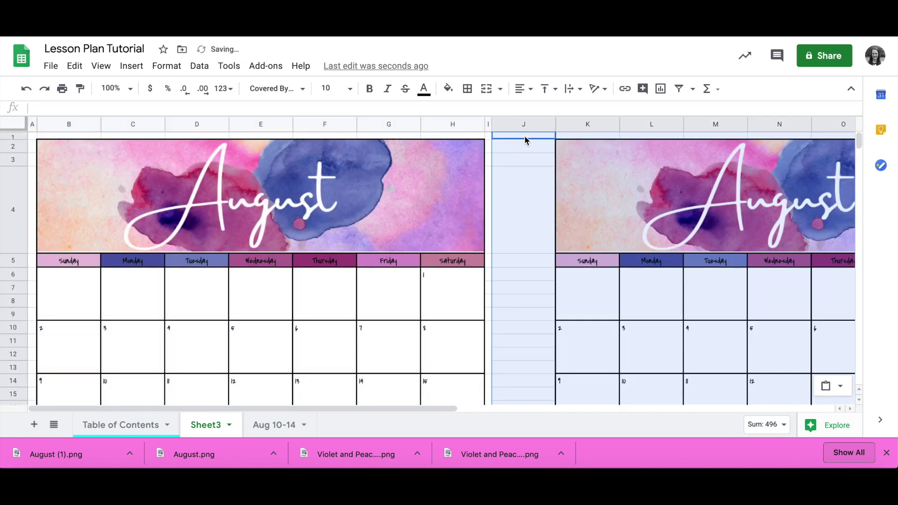
{"action": "left_click", "coordinate": [516, 123]}
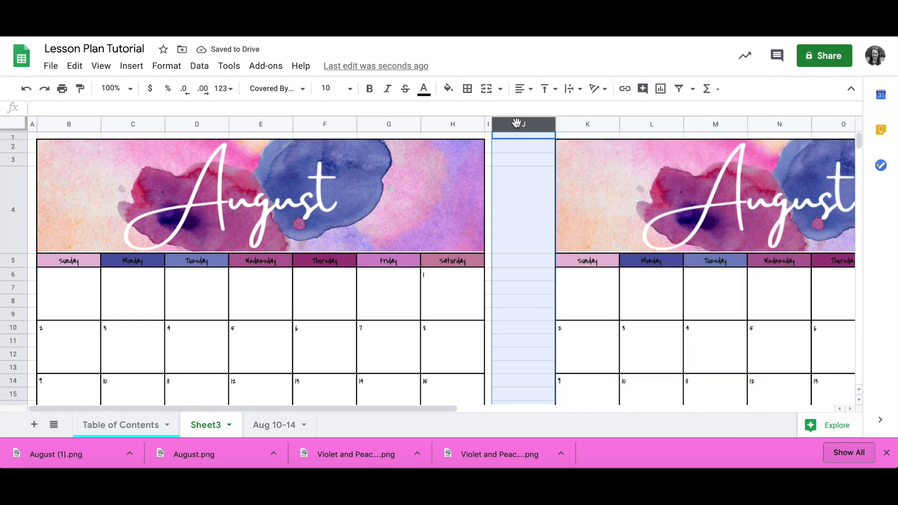
{"action": "key", "text": "ctrl+z"}
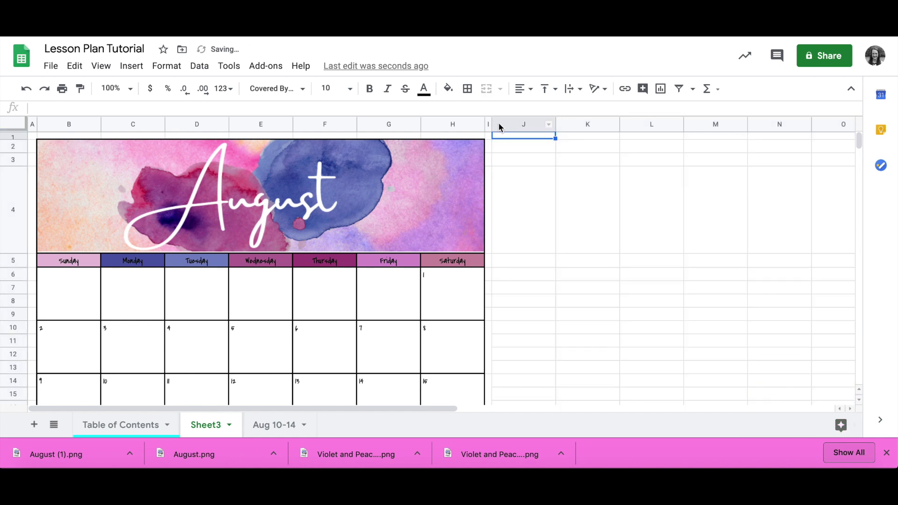
- Try to paste the copied calendar into column H and into cell H1
{"action": "left_click", "coordinate": [470, 125]}
{"action": "key", "text": "ctrl+v"}
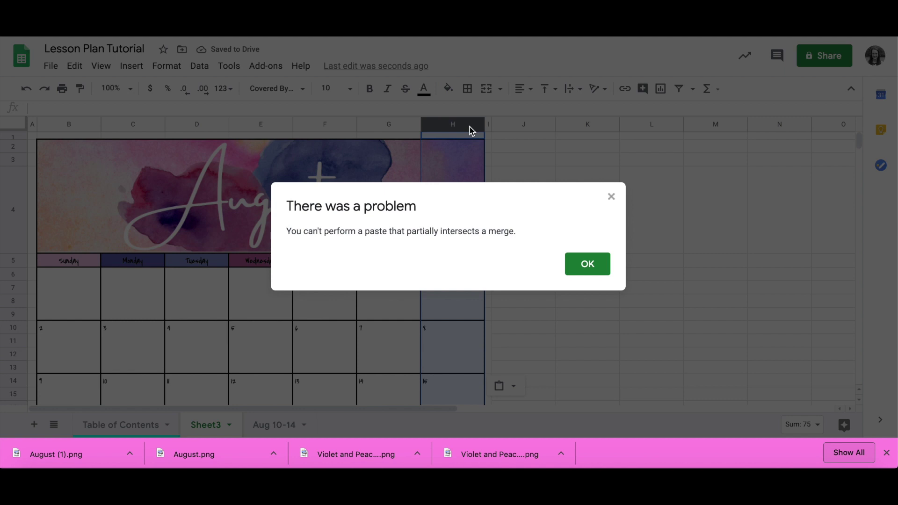
{"action": "left_click", "coordinate": [611, 198]}
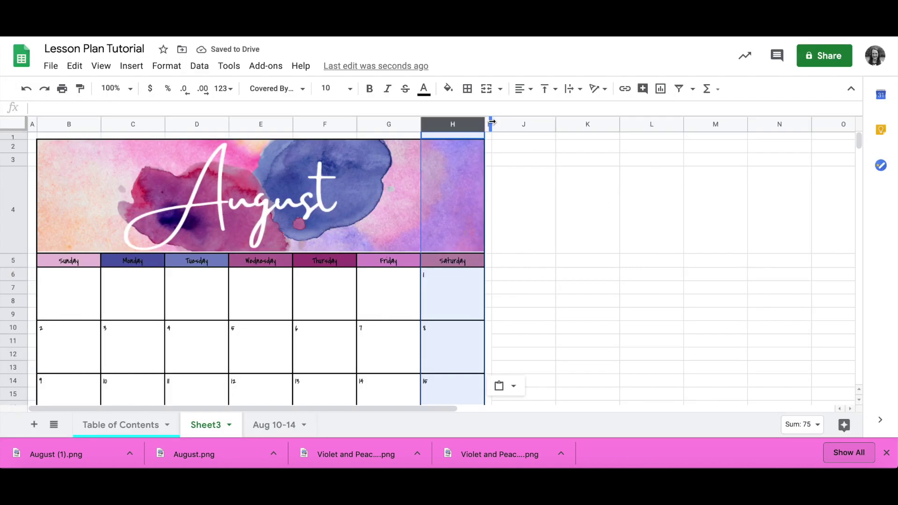
{"action": "left_click", "coordinate": [488, 138]}
{"action": "left_click", "coordinate": [473, 137]}
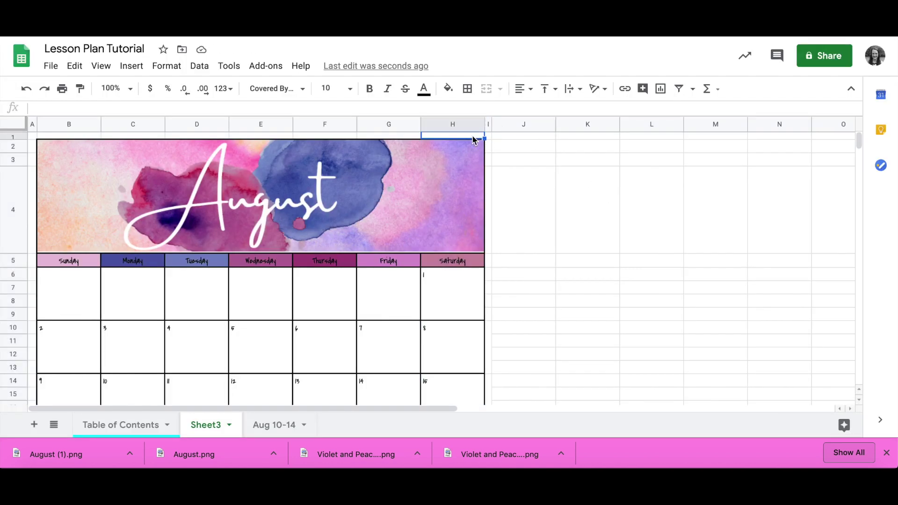
{"action": "key", "text": "ctrl+v"}
{"action": "left_click", "coordinate": [612, 263]}
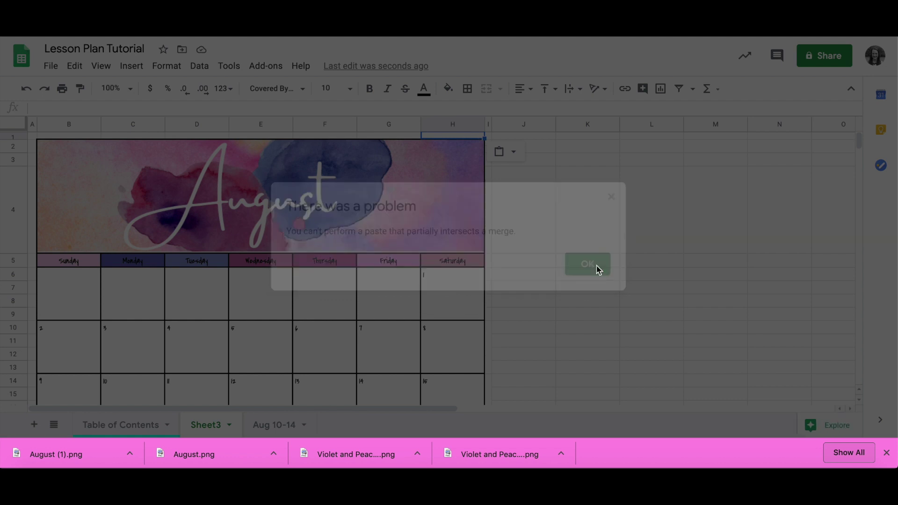
- Paste the copied calendar starting at cell I1, directly beside the August calendar
{"action": "left_click", "coordinate": [488, 136]}
{"action": "key", "text": "ctrl+v"}
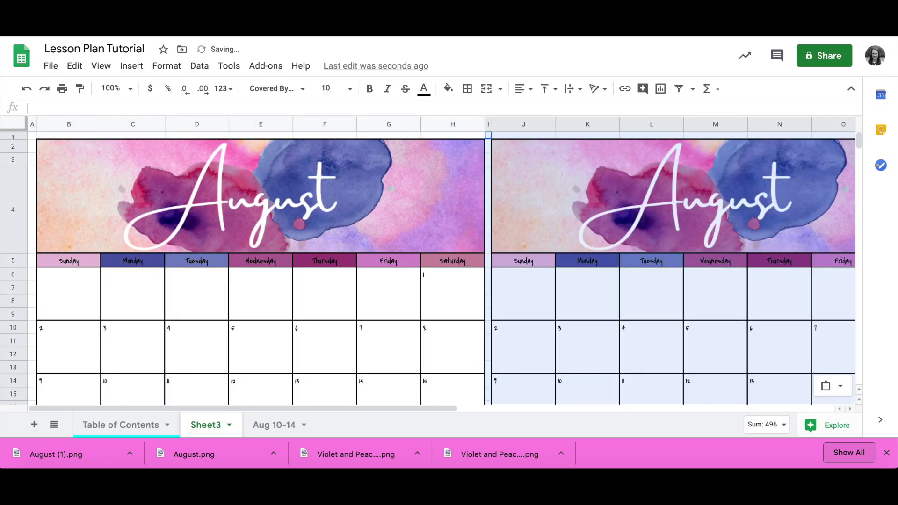
{"action": "left_click", "coordinate": [687, 189]}
{"action": "right_click", "coordinate": [687, 190]}
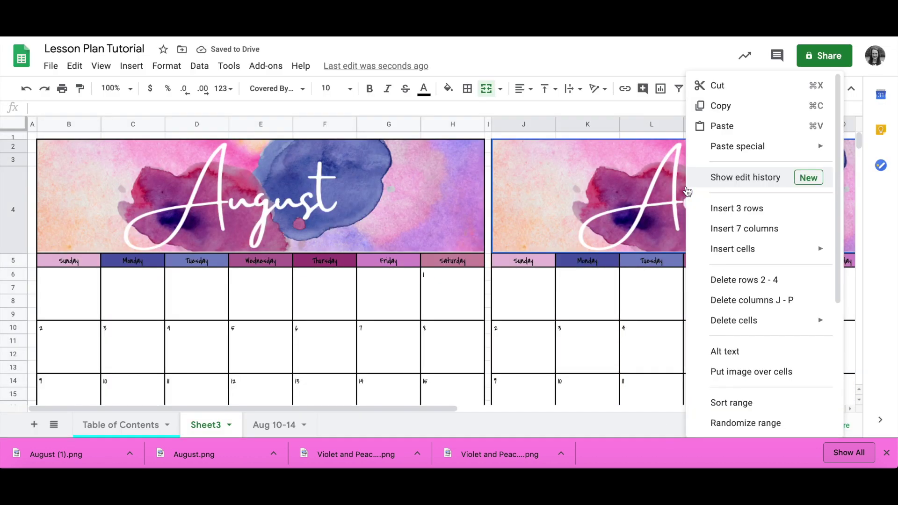
{"action": "left_click", "coordinate": [645, 191]}
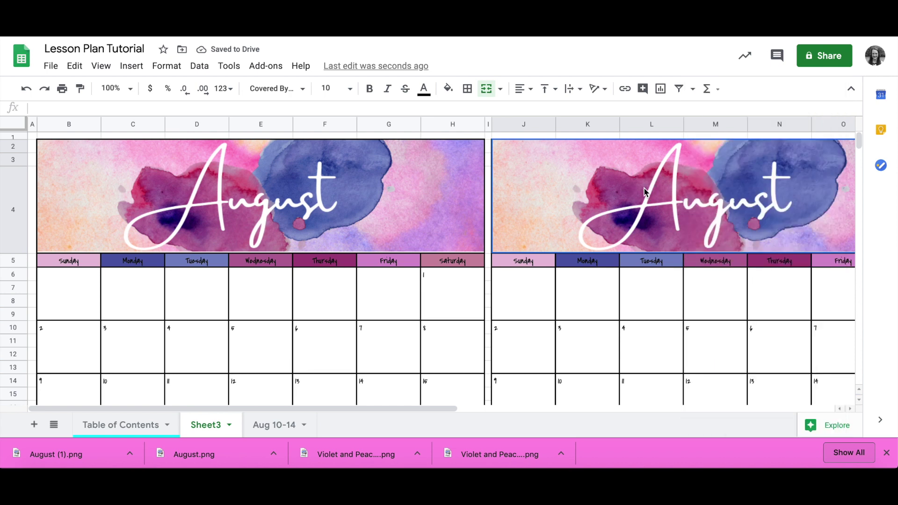
{"action": "key", "text": "Delete"}
{"action": "key", "text": "ctrl+z"}
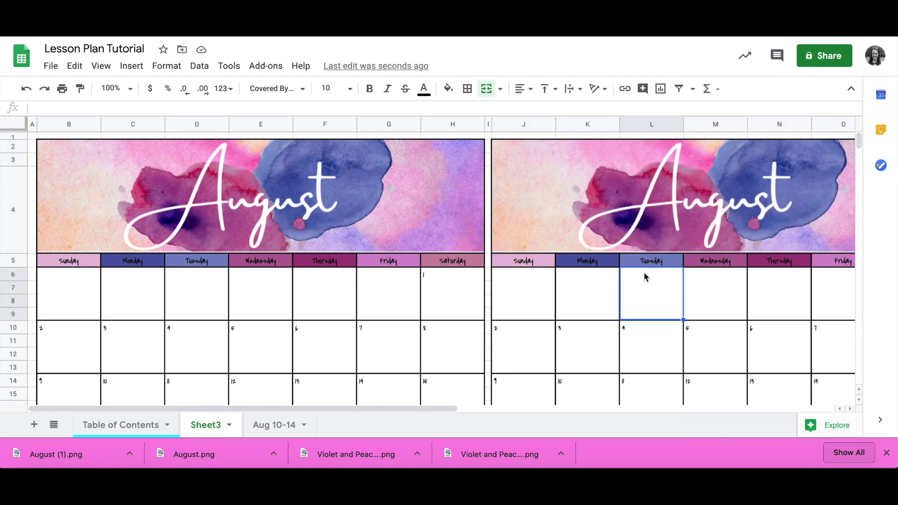
- Replace the copied calendar's banner at J2 with the September image, uploading August (1).png as an image in the cell
{"action": "left_click", "coordinate": [130, 66]}
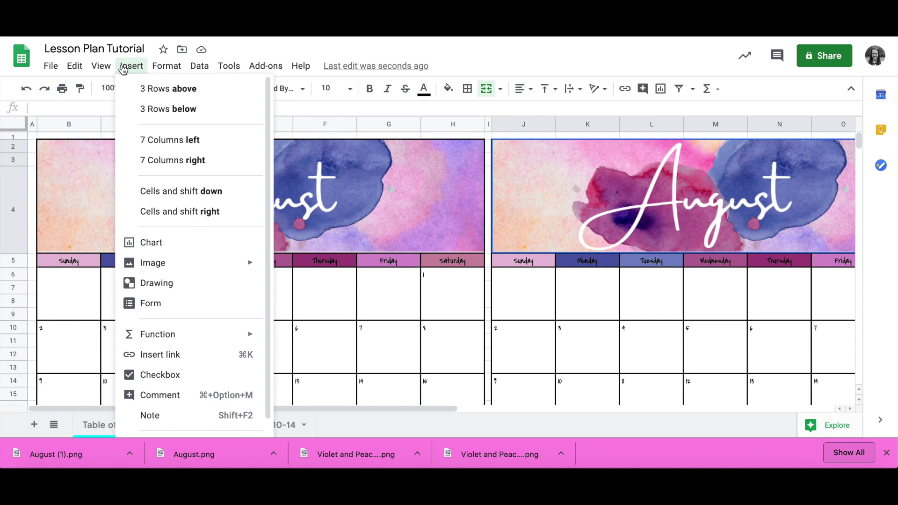
{"action": "mouse_move", "coordinate": [205, 262]}
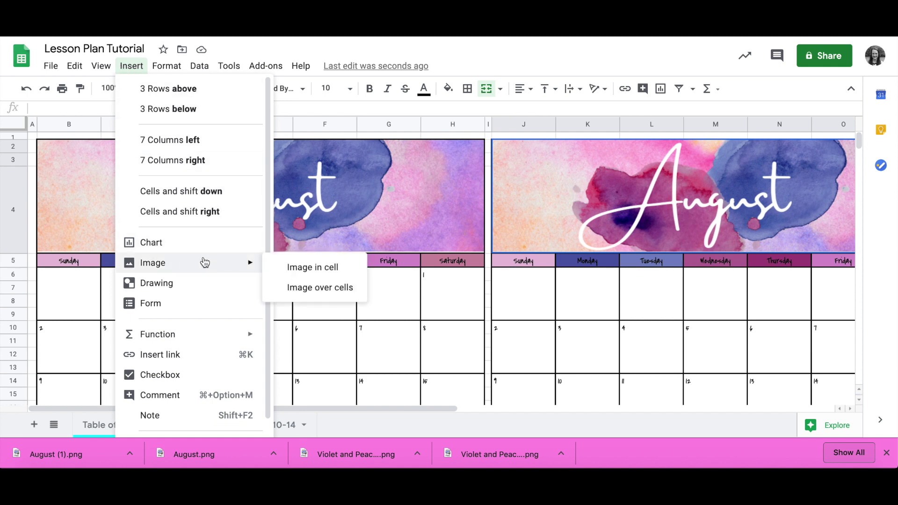
{"action": "left_click", "coordinate": [318, 270]}
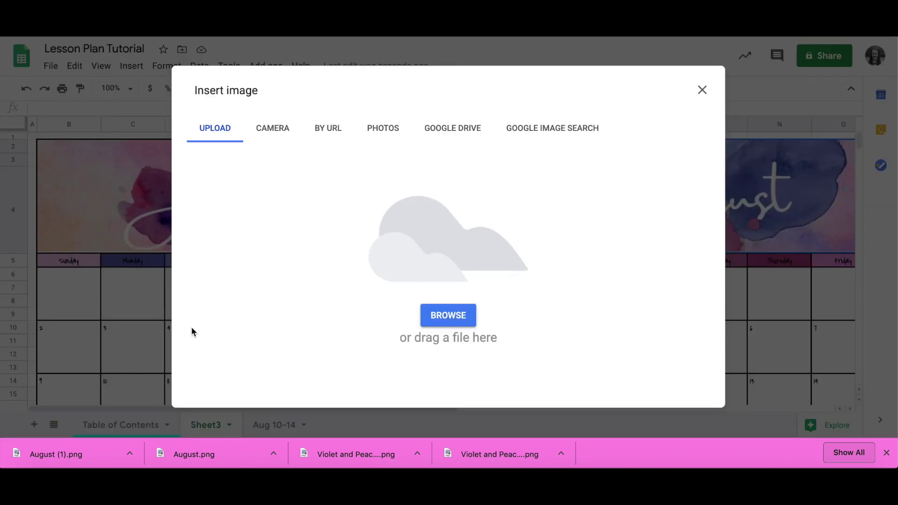
{"action": "left_click_drag", "start_coordinate": [85, 453], "coordinate": [439, 260]}
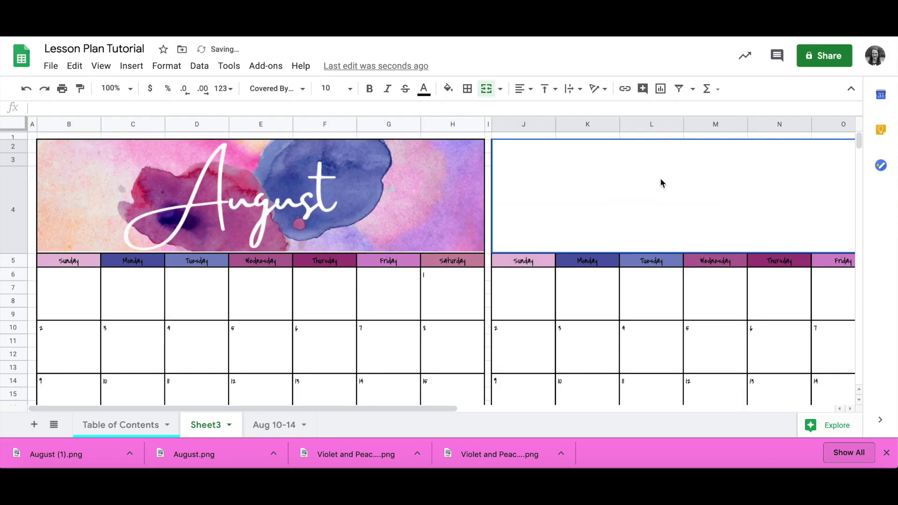
{"action": "scroll", "coordinate": [662, 182], "scroll_direction": "right", "scroll_amount": 2}
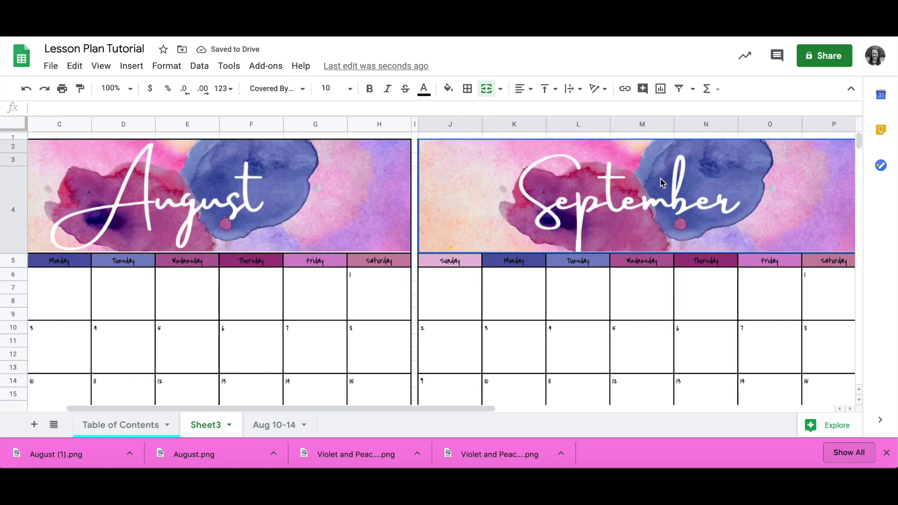
- Enter 1 under the September calendar's first Tuesday and try to fill it across the rest of that week
{"action": "scroll", "coordinate": [564, 296], "scroll_direction": "down", "scroll_amount": 5}
{"action": "scroll", "coordinate": [564, 296], "scroll_direction": "left", "scroll_amount": 1}
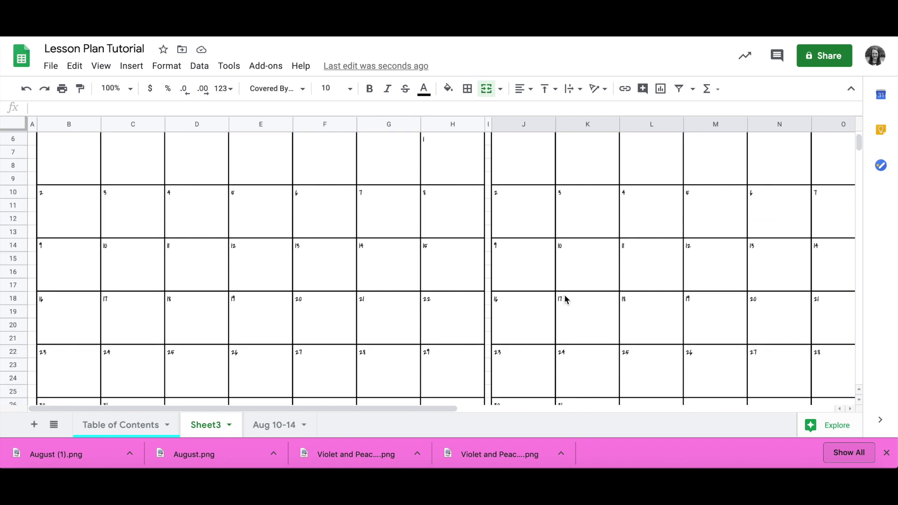
{"action": "scroll", "coordinate": [565, 296], "scroll_direction": "up", "scroll_amount": 5}
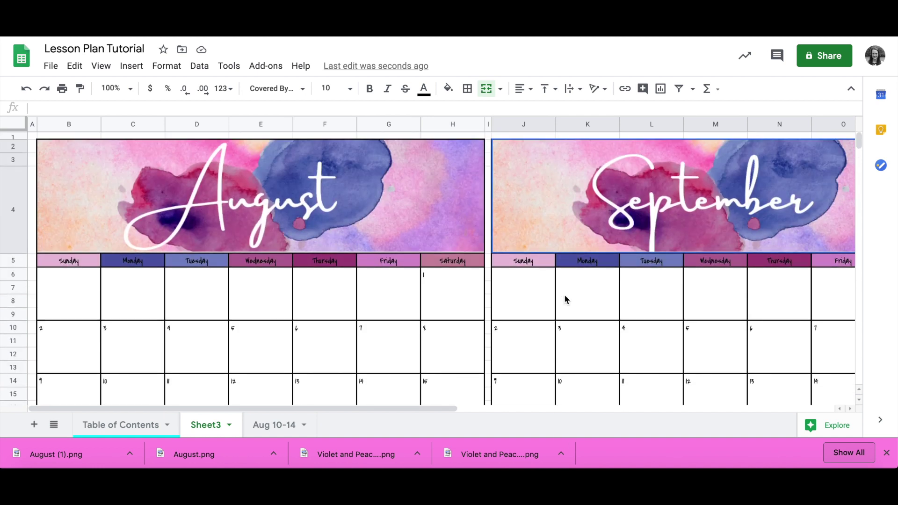
{"action": "left_click", "coordinate": [640, 296]}
{"action": "type", "text": "1"}
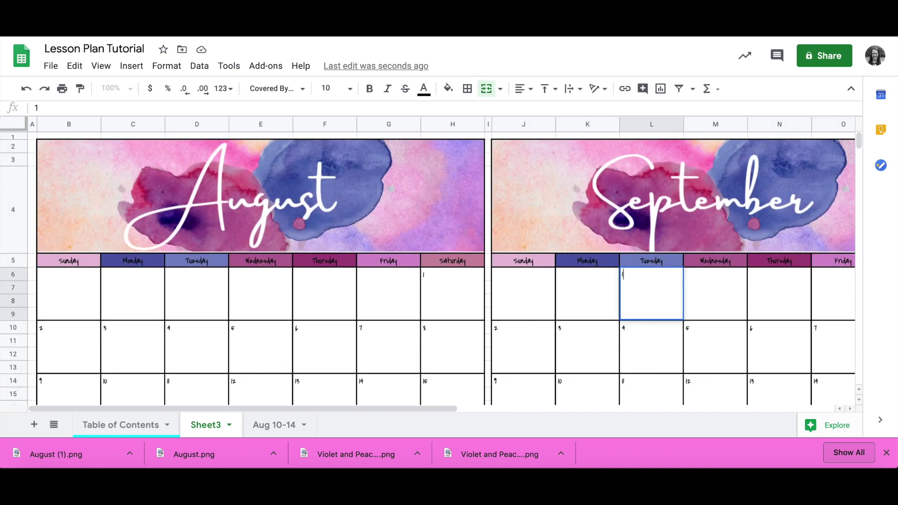
{"action": "left_click", "coordinate": [705, 310]}
{"action": "scroll", "coordinate": [716, 314], "scroll_direction": "right", "scroll_amount": 3}
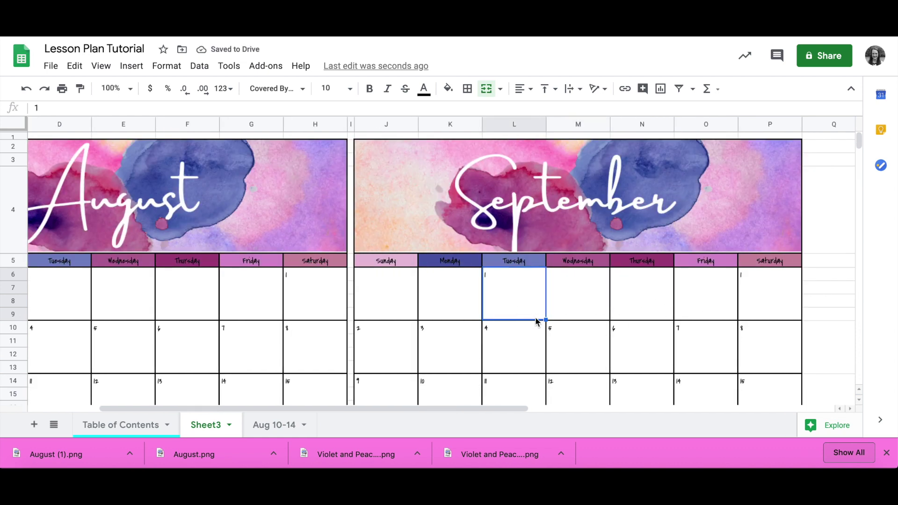
{"action": "left_click_drag", "start_coordinate": [546, 320], "coordinate": [788, 321]}
- Enter 2 under the first Wednesday and fill the series from 1 and 2 through Saturday of September's first week
{"action": "left_click", "coordinate": [579, 297]}
{"action": "type", "text": "2"}
{"action": "left_click", "coordinate": [514, 294]}
{"action": "left_click", "coordinate": [580, 299], "text": "shift"}
{"action": "left_click_drag", "start_coordinate": [608, 318], "coordinate": [768, 302]}
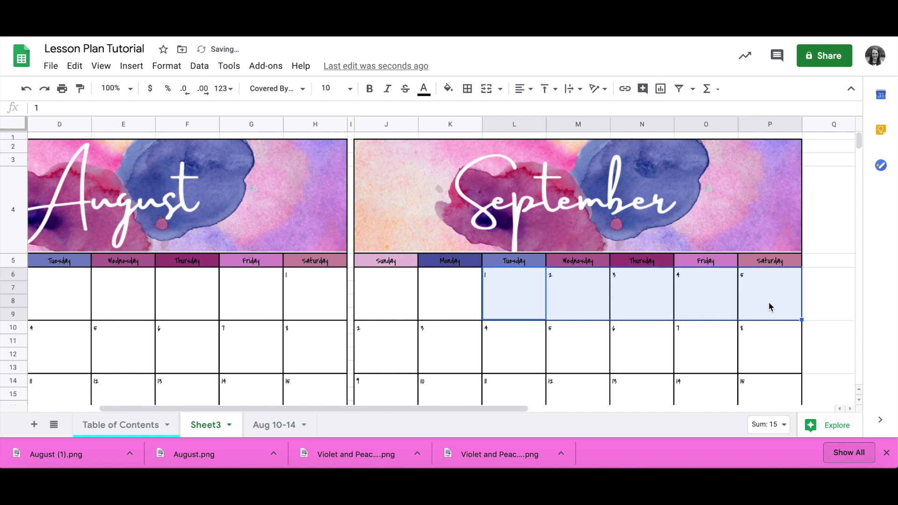
- Renumber September's second week by entering 6 and 7 on Sunday and Monday and filling the series through Saturday
{"action": "scroll", "coordinate": [769, 303], "scroll_direction": "right", "scroll_amount": 4}
{"action": "scroll", "coordinate": [769, 303], "scroll_direction": "left", "scroll_amount": 2}
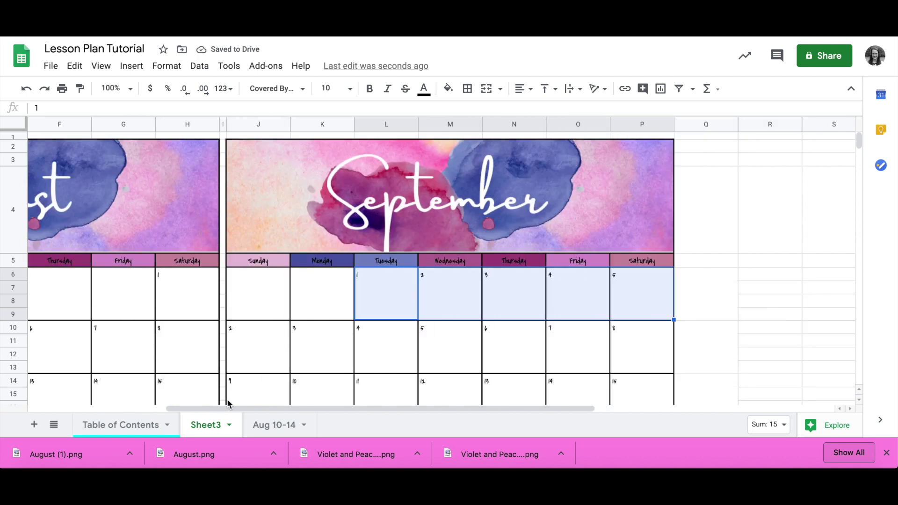
{"action": "left_click", "coordinate": [259, 344]}
{"action": "type", "text": "6"}
{"action": "key", "text": "Tab"}
{"action": "type", "text": "7"}
{"action": "left_click_drag", "start_coordinate": [259, 346], "coordinate": [448, 347]}
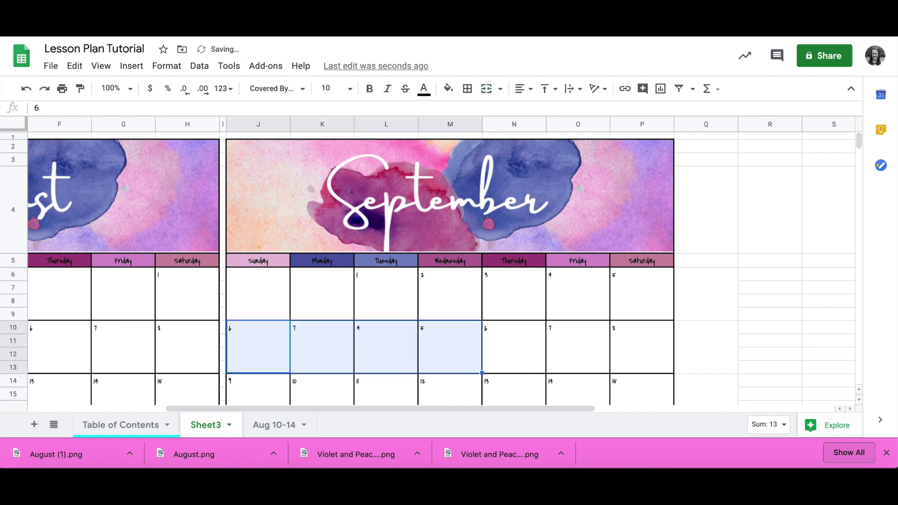
{"action": "left_click_drag", "start_coordinate": [229, 330], "coordinate": [627, 367]}
- Renumber September's third week by entering 13 and 14 on Sunday and Monday and filling the series through Saturday
{"action": "scroll", "coordinate": [449, 336], "scroll_direction": "down", "scroll_amount": 4}
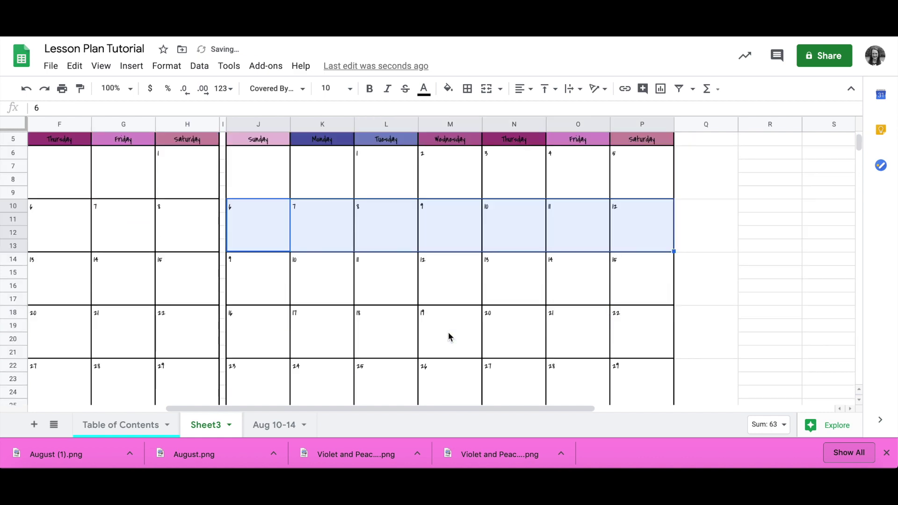
{"action": "left_click", "coordinate": [271, 285]}
{"action": "type", "text": "13"}
{"action": "key", "text": "Tab"}
{"action": "type", "text": "14"}
{"action": "left_click_drag", "start_coordinate": [271, 285], "coordinate": [635, 301]}
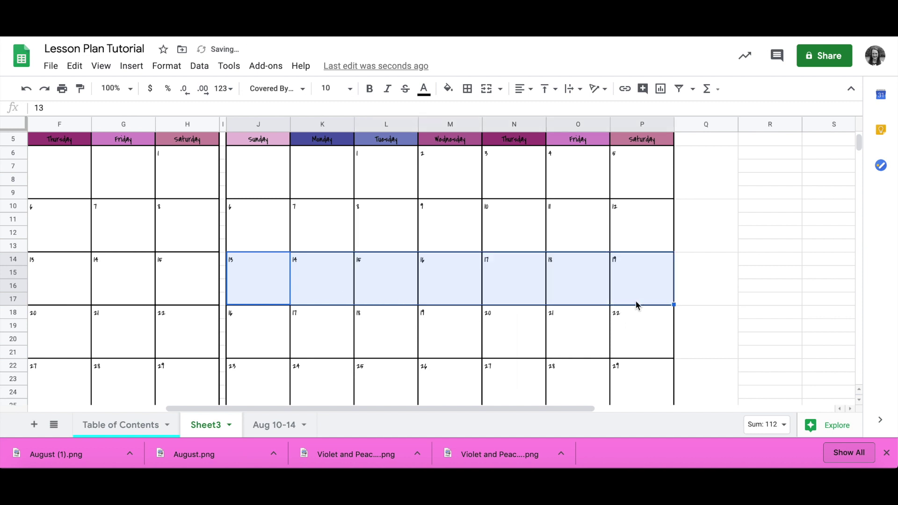
- Renumber September's fourth week by entering 20 and 21 on Sunday and Monday and filling the series through Saturday
{"action": "key", "text": "Down"}
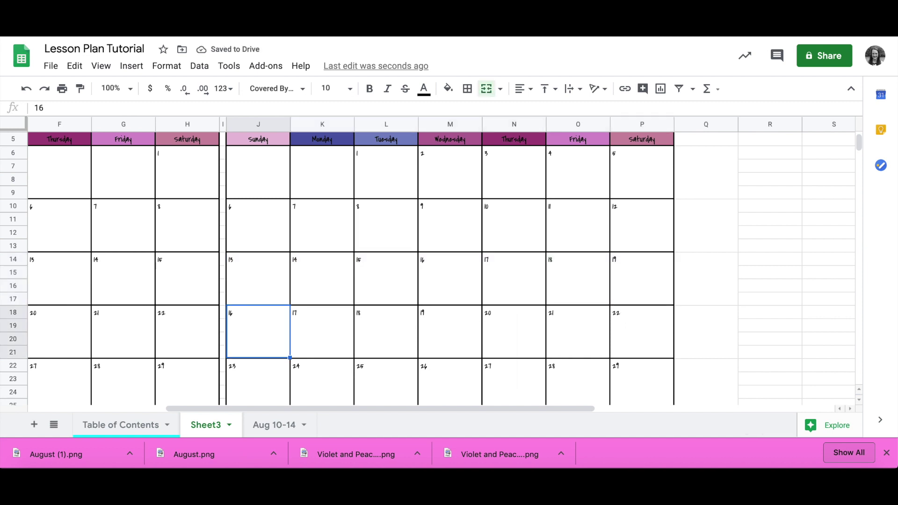
{"action": "type", "text": "20"}
{"action": "key", "text": "Tab"}
{"action": "type", "text": "21"}
{"action": "left_click_drag", "start_coordinate": [257, 332], "coordinate": [323, 332]}
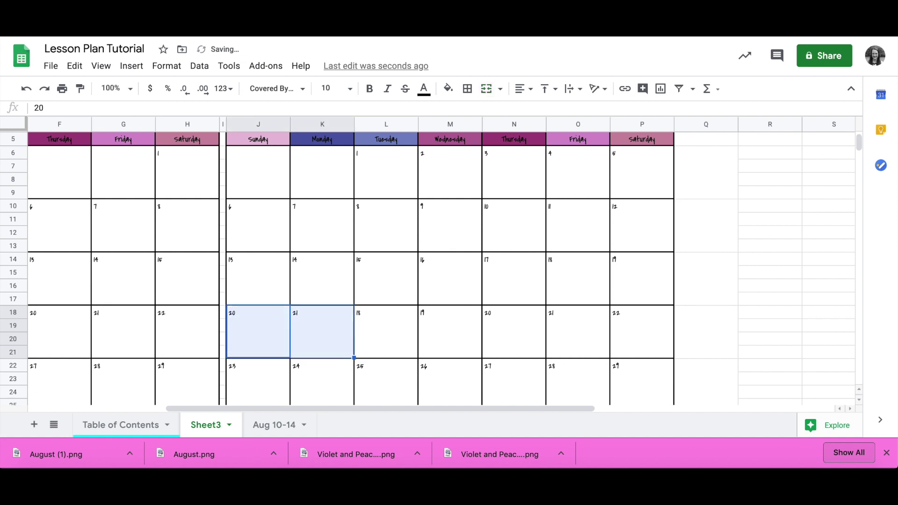
{"action": "left_click_drag", "start_coordinate": [352, 359], "coordinate": [643, 358]}
- Renumber September's fifth week by entering 27 and 28 on Sunday and Monday and filling the series through Wednesday
{"action": "scroll", "coordinate": [642, 358], "scroll_direction": "down", "scroll_amount": 2}
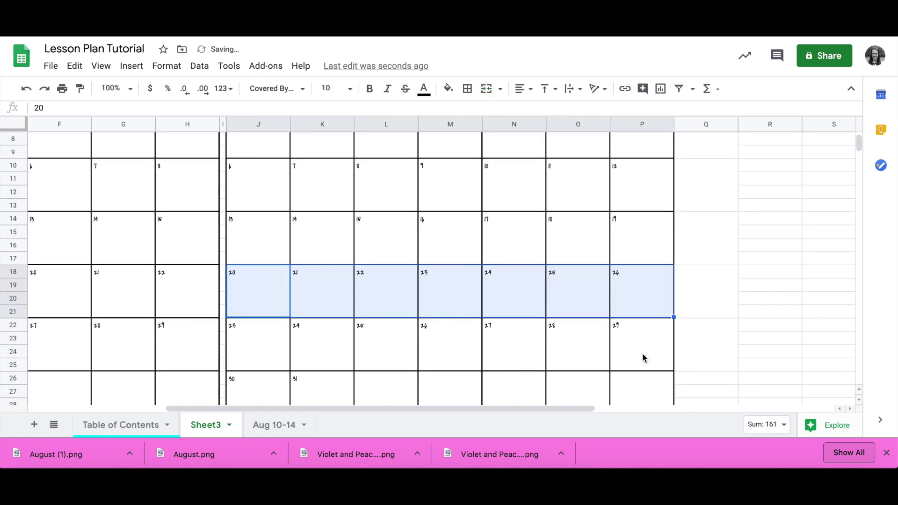
{"action": "left_click", "coordinate": [264, 352]}
{"action": "type", "text": "27"}
{"action": "key", "text": "Tab"}
{"action": "type", "text": "28"}
{"action": "left_click", "coordinate": [261, 354]}
{"action": "key", "text": "shift+Right"}
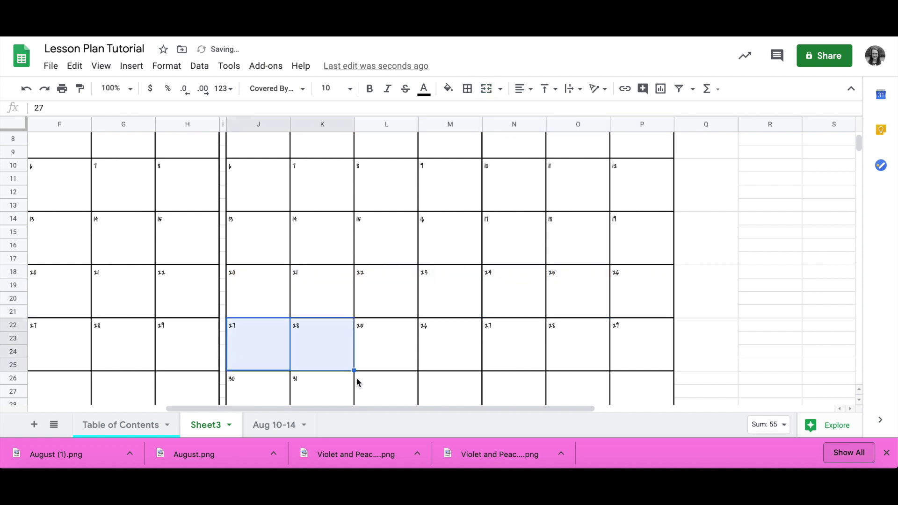
{"action": "left_click_drag", "start_coordinate": [354, 370], "coordinate": [471, 373]}
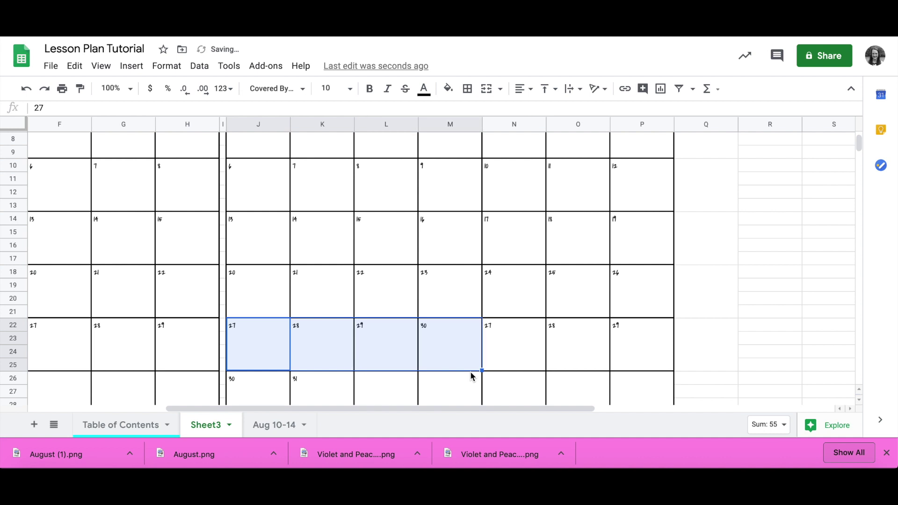
- Clear the leftover August dates from Thursday through Saturday of September's fifth week and from Sunday and Monday of the last week
{"action": "left_click", "coordinate": [511, 363]}
{"action": "key", "text": "Delete"}
{"action": "key", "text": "Right"}
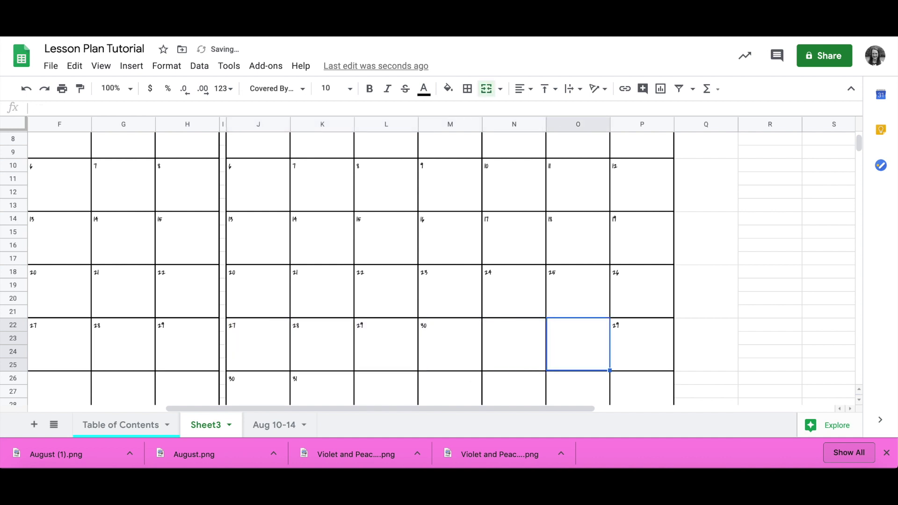
{"action": "key", "text": "Delete"}
{"action": "key", "text": "Right"}
{"action": "key", "text": "Delete"}
{"action": "left_click", "coordinate": [246, 391]}
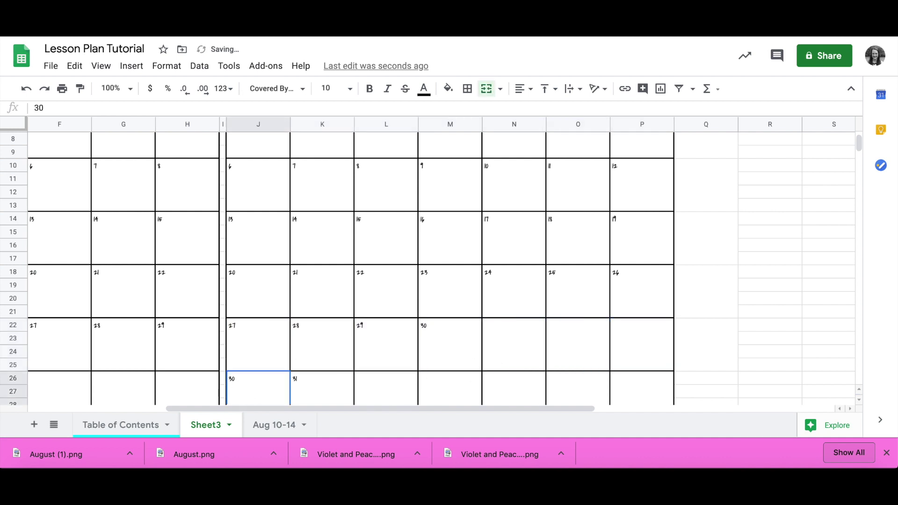
{"action": "key", "text": "Delete"}
{"action": "key", "text": "Right"}
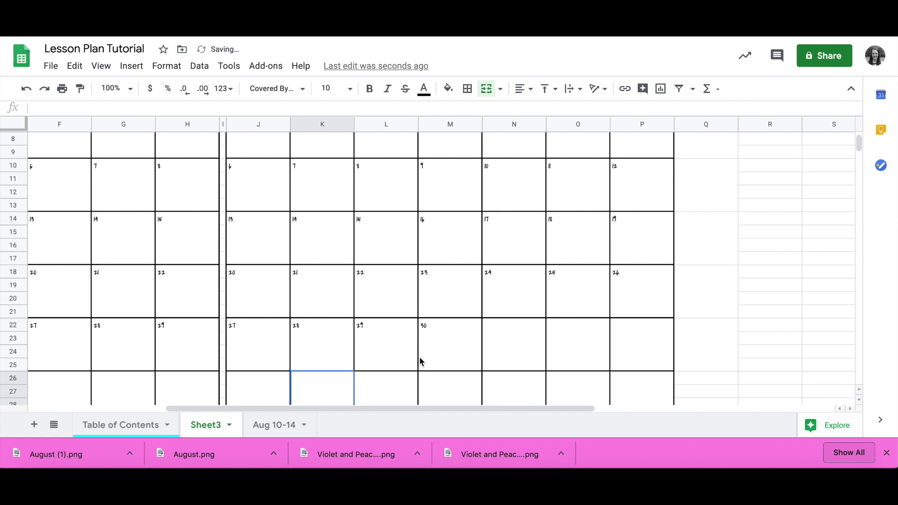
- Fill the empty Sunday and Monday boxes before September 1 with light gray
{"action": "scroll", "coordinate": [419, 360], "scroll_direction": "up", "scroll_amount": 3}
{"action": "scroll", "coordinate": [419, 360], "scroll_direction": "up", "scroll_amount": 1}
{"action": "left_click_drag", "start_coordinate": [315, 304], "coordinate": [260, 302]}
{"action": "left_click", "coordinate": [447, 89]}
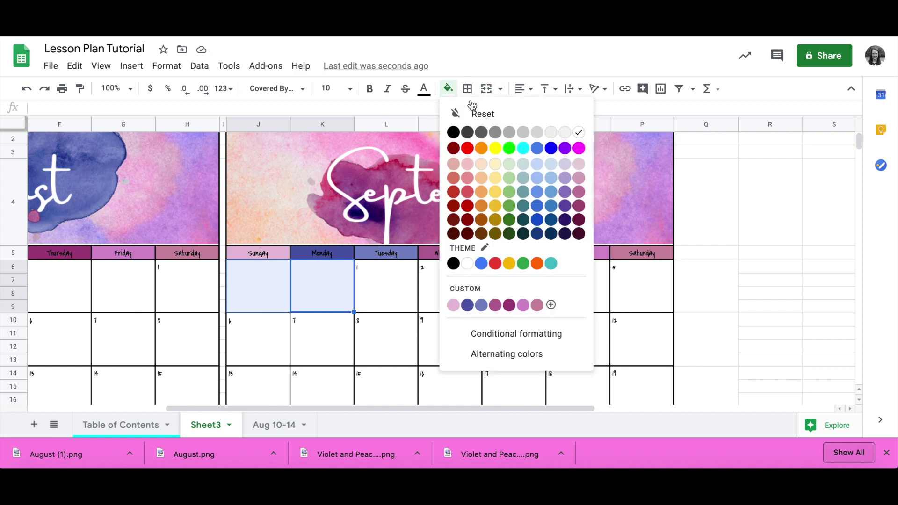
{"action": "left_click", "coordinate": [552, 137]}
{"action": "scroll", "coordinate": [314, 326], "scroll_direction": "down", "scroll_amount": 1}
{"action": "scroll", "coordinate": [315, 326], "scroll_direction": "left", "scroll_amount": 1}
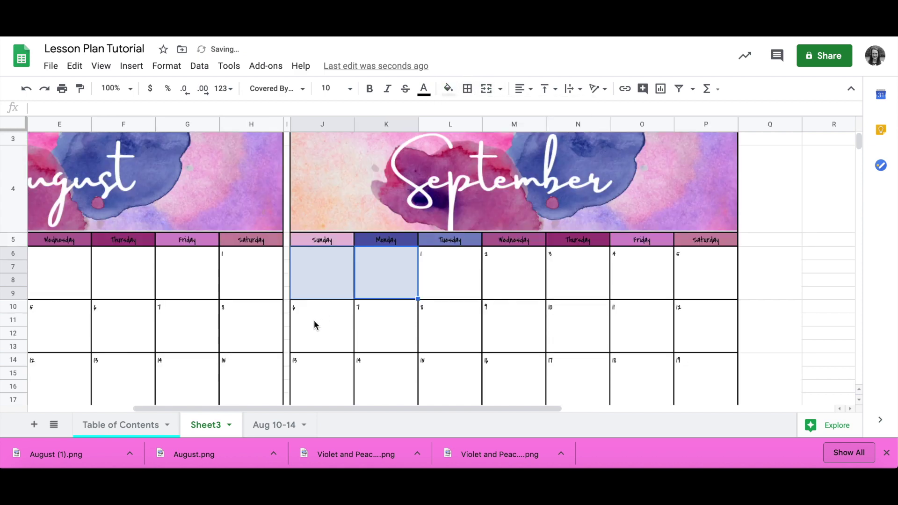
{"action": "left_click", "coordinate": [315, 326]}
{"action": "scroll", "coordinate": [315, 326], "scroll_direction": "down", "scroll_amount": 3}
{"action": "scroll", "coordinate": [315, 326], "scroll_direction": "left", "scroll_amount": 2}
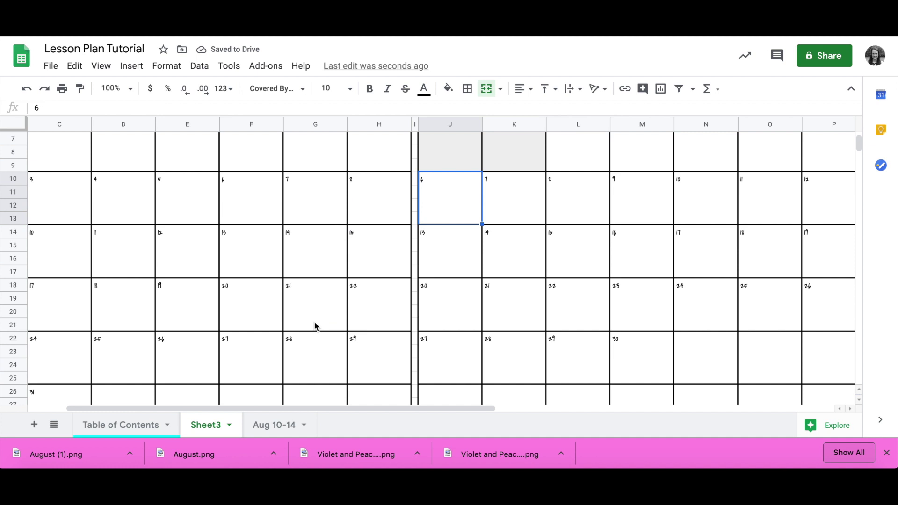
{"action": "scroll", "coordinate": [315, 326], "scroll_direction": "up", "scroll_amount": 4}
{"action": "scroll", "coordinate": [315, 326], "scroll_direction": "right", "scroll_amount": 3}
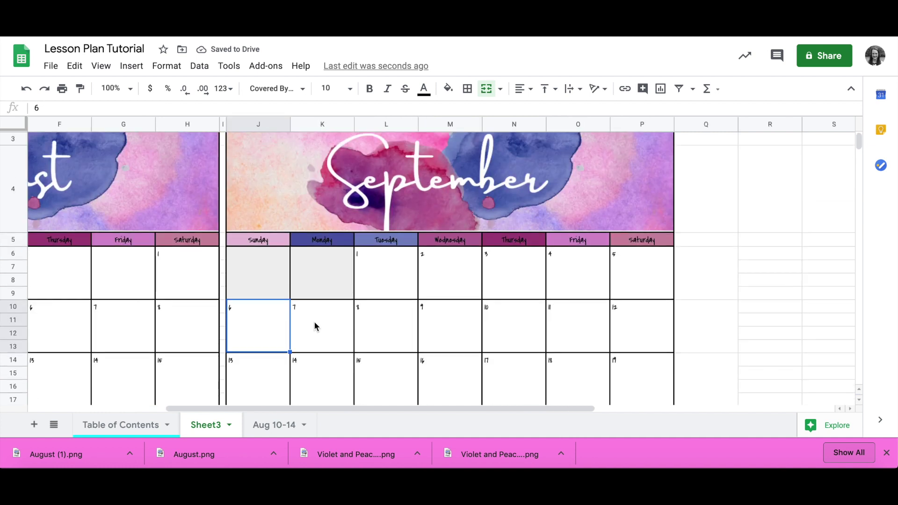
{"action": "scroll", "coordinate": [314, 326], "scroll_direction": "left", "scroll_amount": 4}
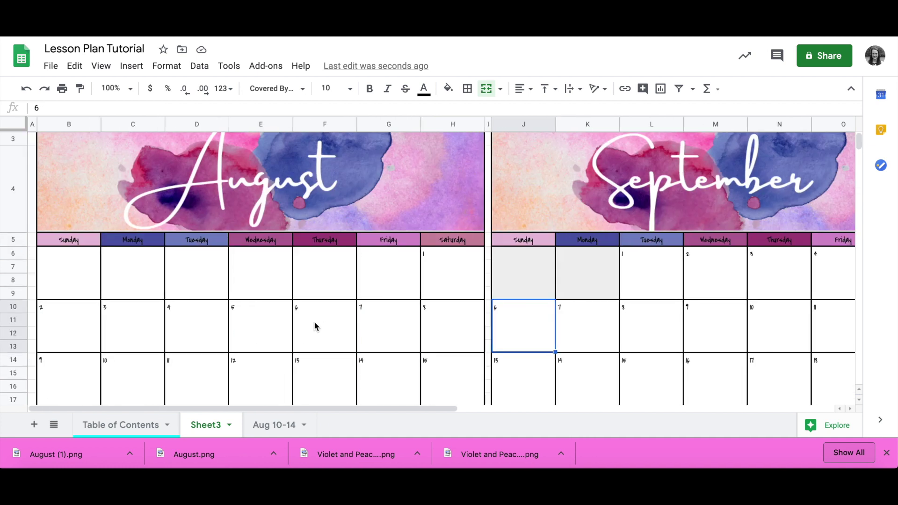
{"action": "scroll", "coordinate": [314, 326], "scroll_direction": "up", "scroll_amount": 1}
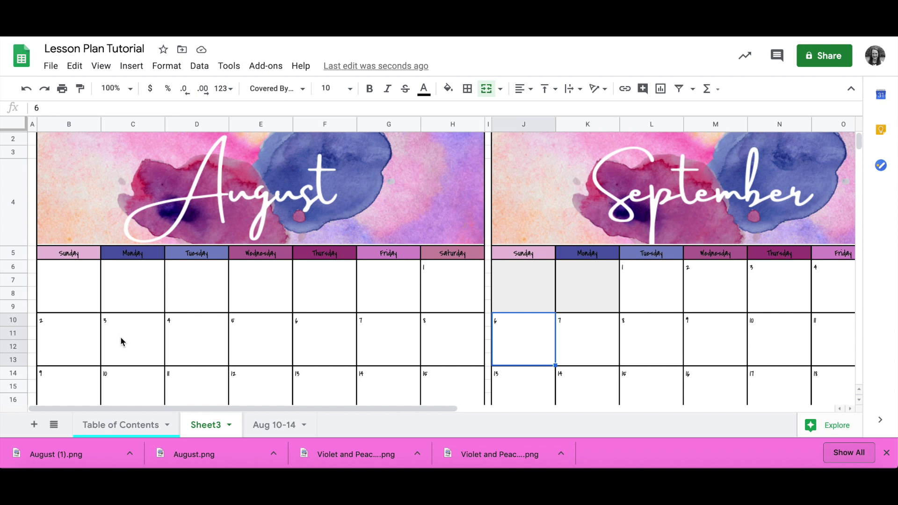
- Link the August 10 date in C14 to the Aug 10-14 sheet of this spreadsheet
{"action": "scroll", "coordinate": [121, 342], "scroll_direction": "down", "scroll_amount": 2}
{"action": "left_click", "coordinate": [124, 355]}
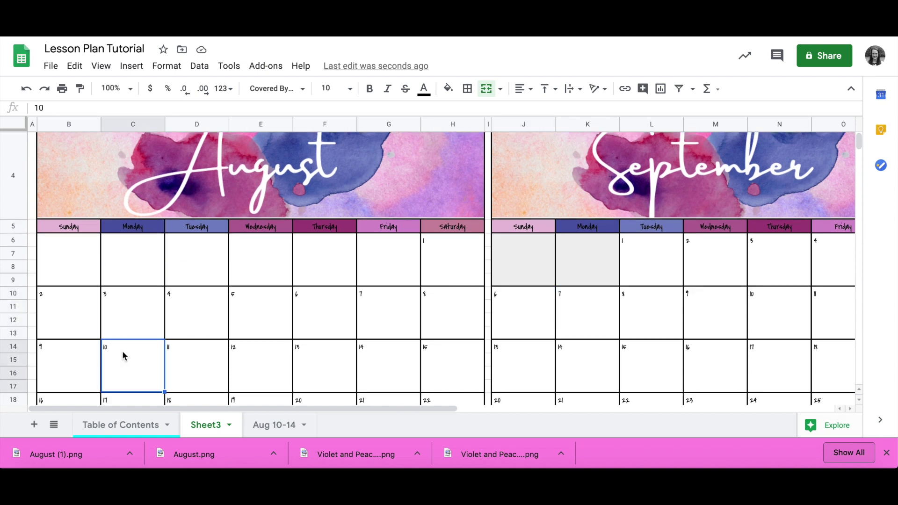
{"action": "key", "text": "ctrl+k"}
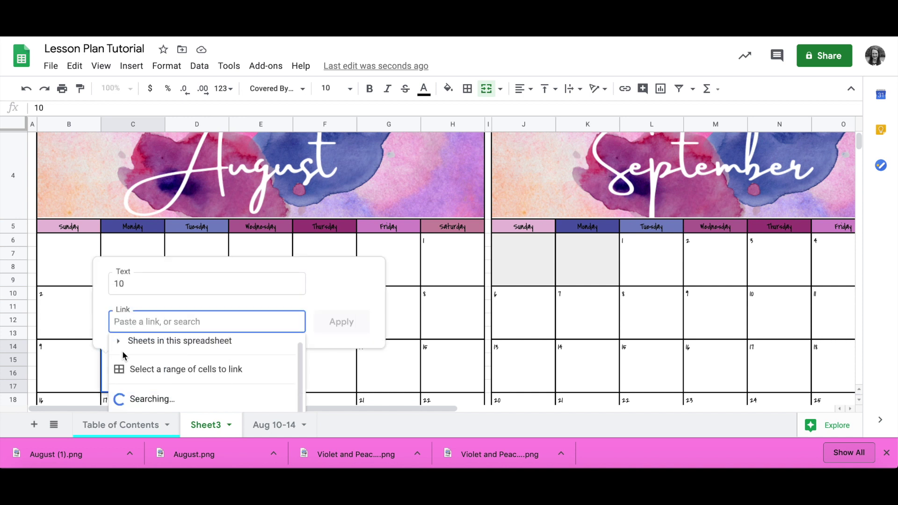
{"action": "left_click", "coordinate": [153, 348]}
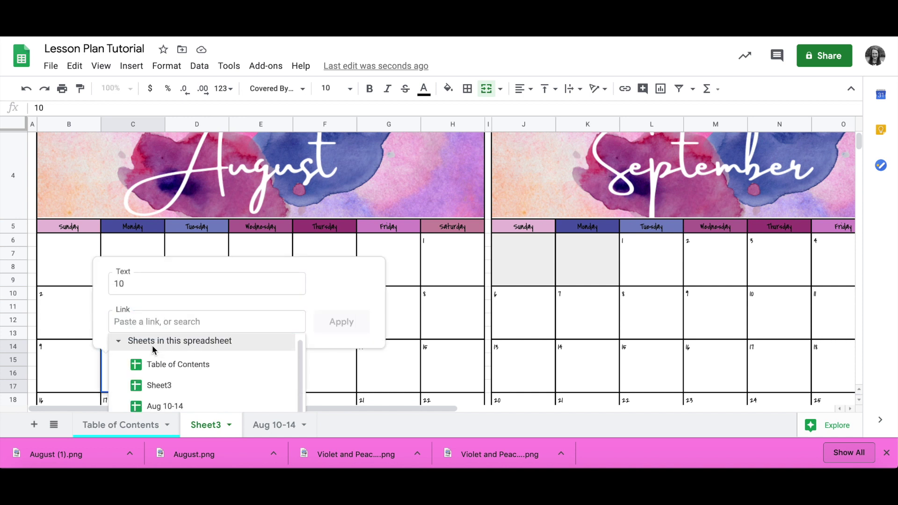
{"action": "left_click", "coordinate": [164, 404]}
{"action": "left_click", "coordinate": [352, 322]}
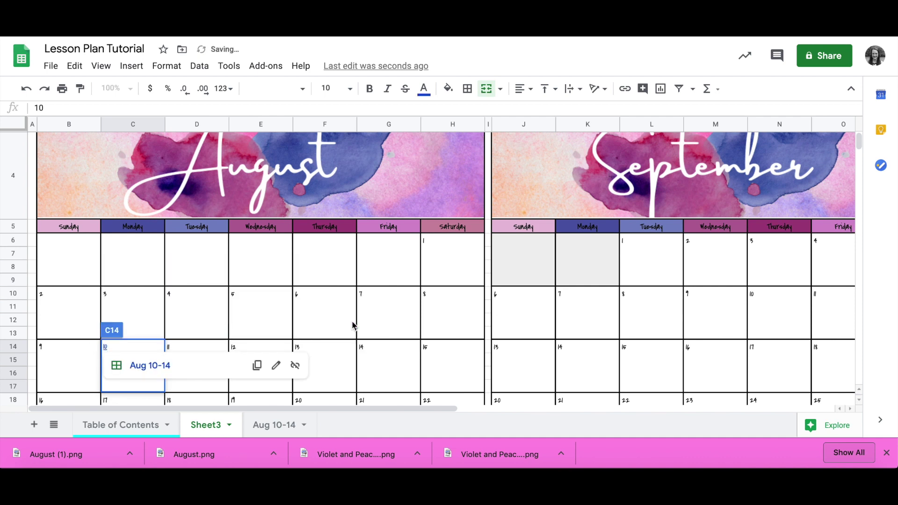
- Test the link on the August 10 date by opening the Aug 10-14 sheet from it
{"action": "scroll", "coordinate": [353, 325], "scroll_direction": "down", "scroll_amount": 3}
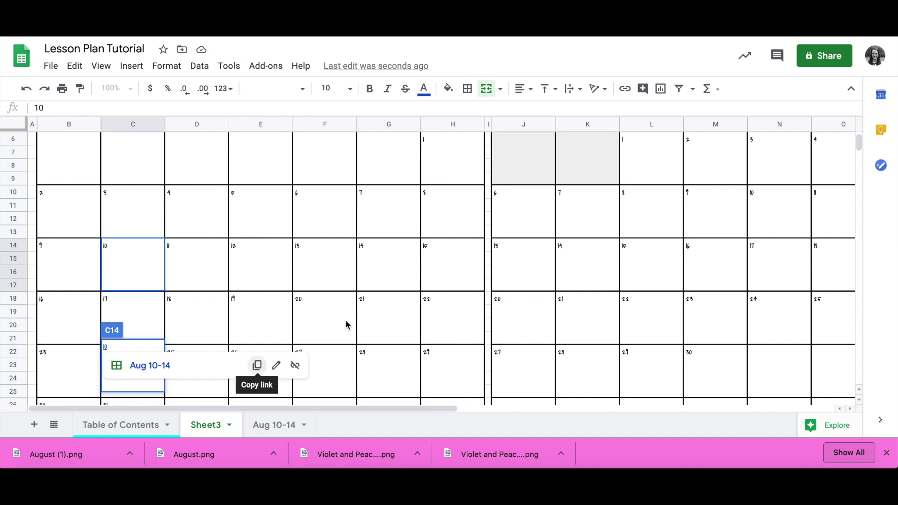
{"action": "left_click", "coordinate": [200, 270]}
{"action": "left_click", "coordinate": [127, 275]}
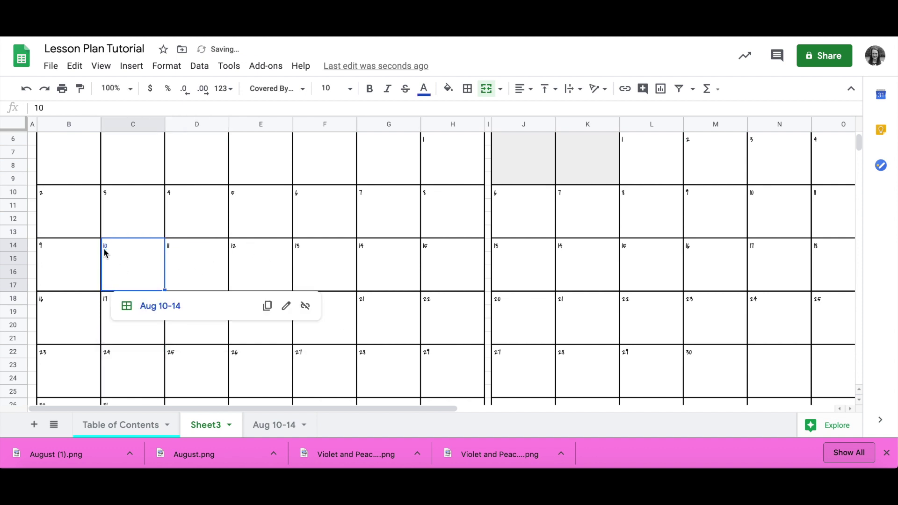
{"action": "left_click", "coordinate": [158, 306]}
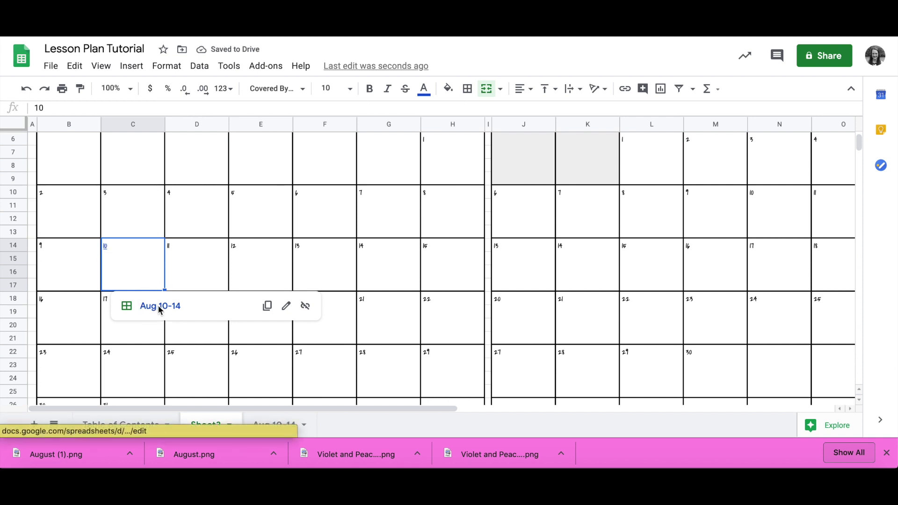